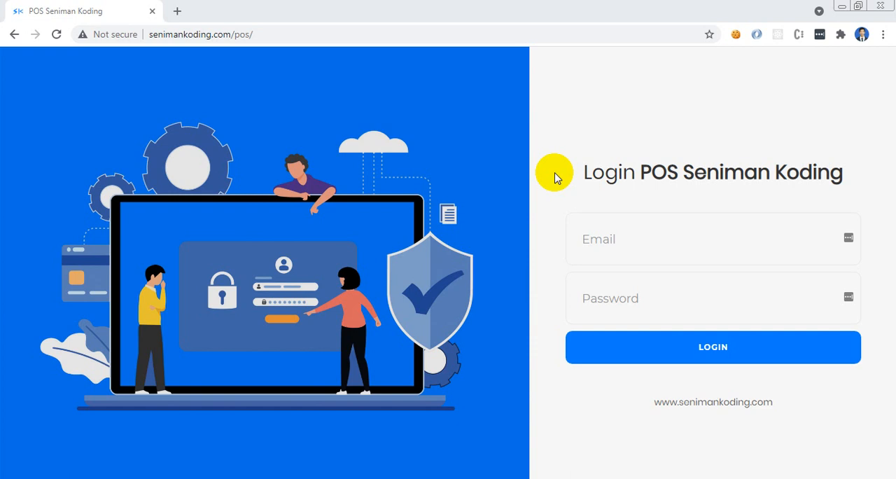
# Open youtube.com in a new browser tab, keeping the POS login page open
pyautogui.click(179, 12)
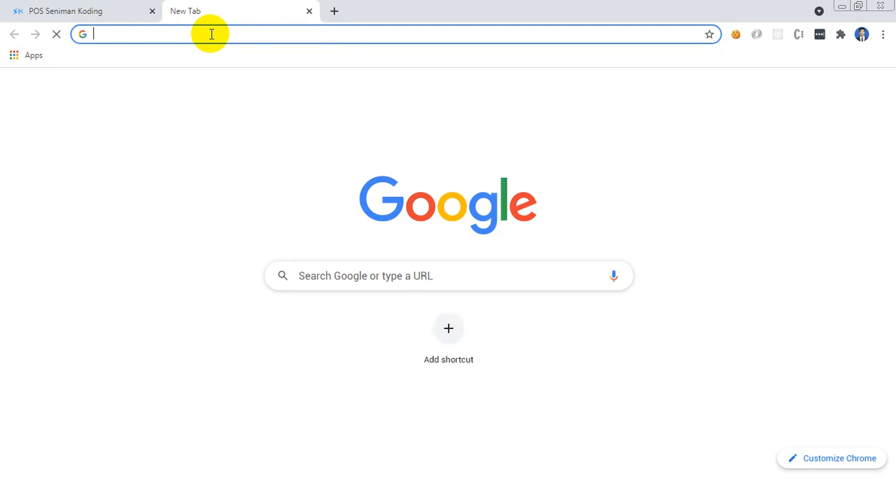
pyautogui.write('youtube.com')
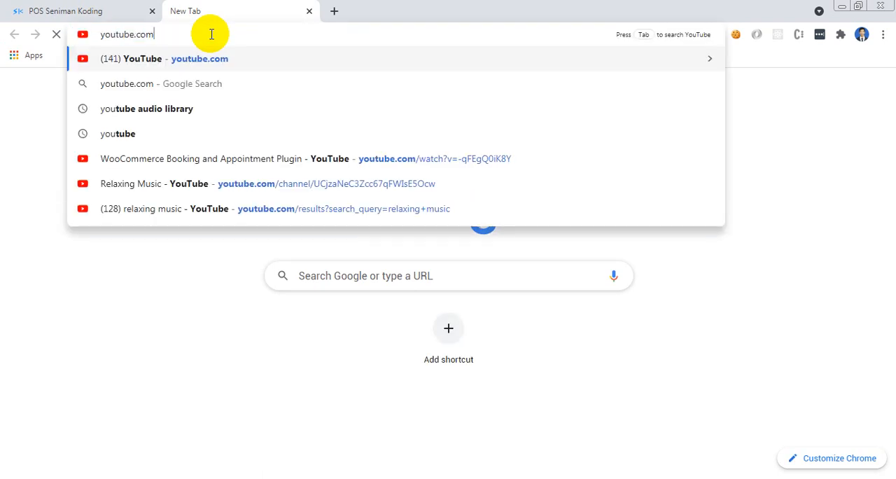
pyautogui.press('Return')
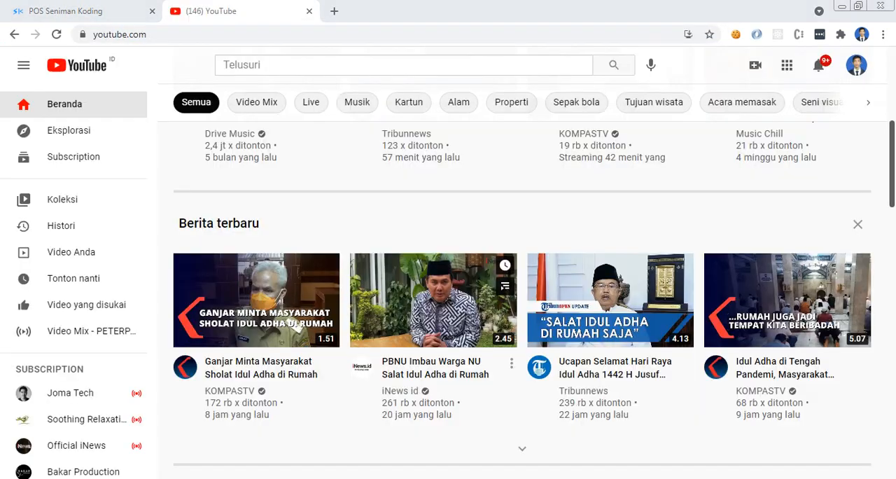
# Search YouTube for "seniman koding" and open the Seniman Koding channel
pyautogui.click(275, 65)
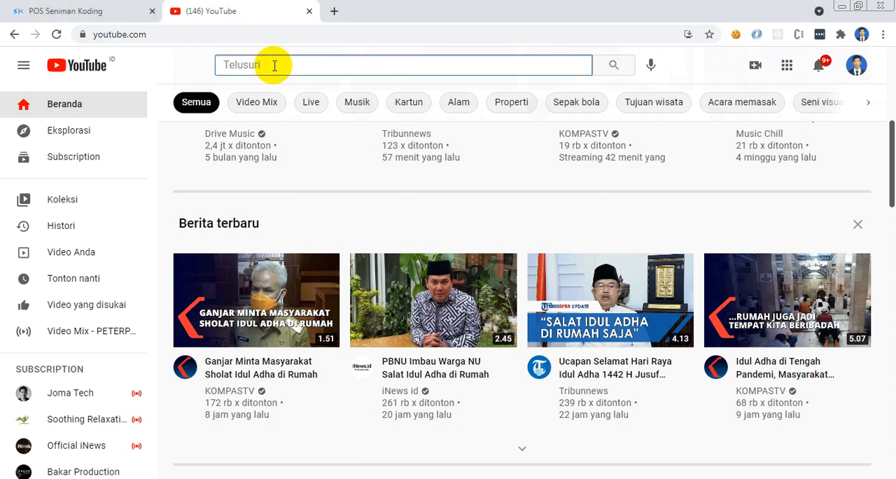
pyautogui.write('seniman koding')
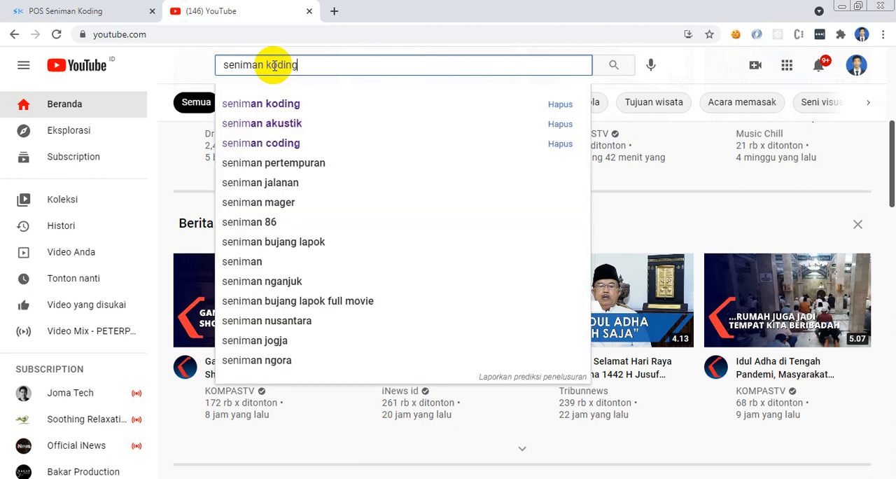
pyautogui.press('Return')
pyautogui.click(458, 158)
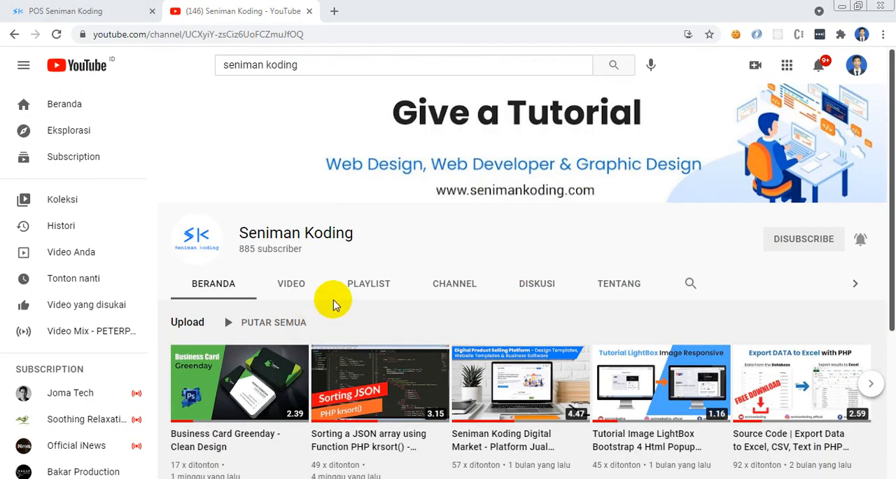
# Find the channel's POS - Seniman Koding playlist and open its video on product transactions with No. SN & Non SN
pyautogui.click(358, 286)
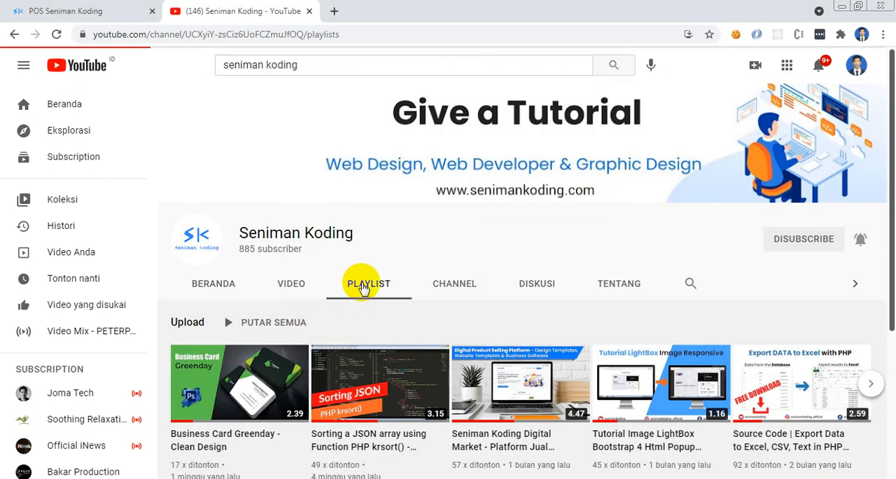
pyautogui.moveTo(890, 150); pyautogui.dragTo(894, 329)
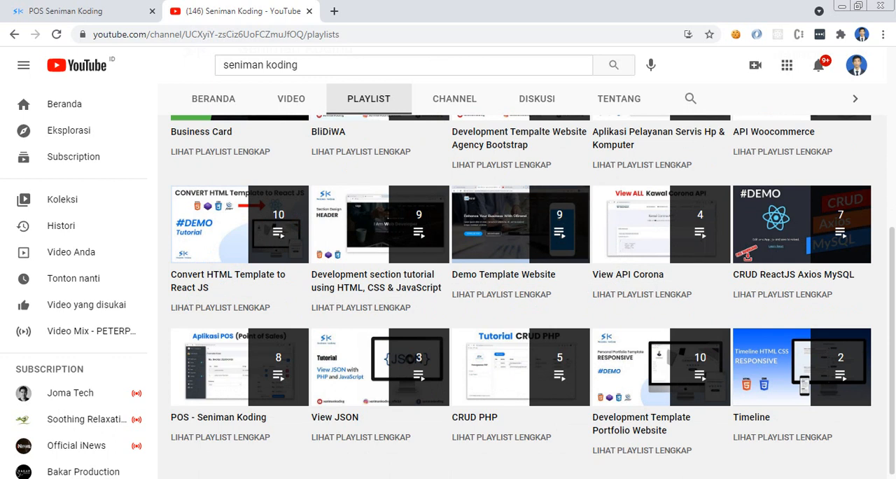
pyautogui.click(242, 369)
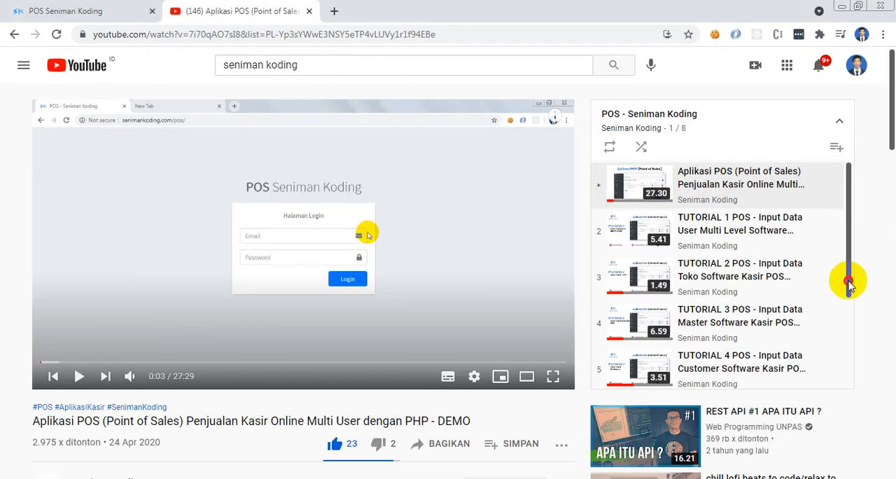
pyautogui.scroll(-3, 854, 245)
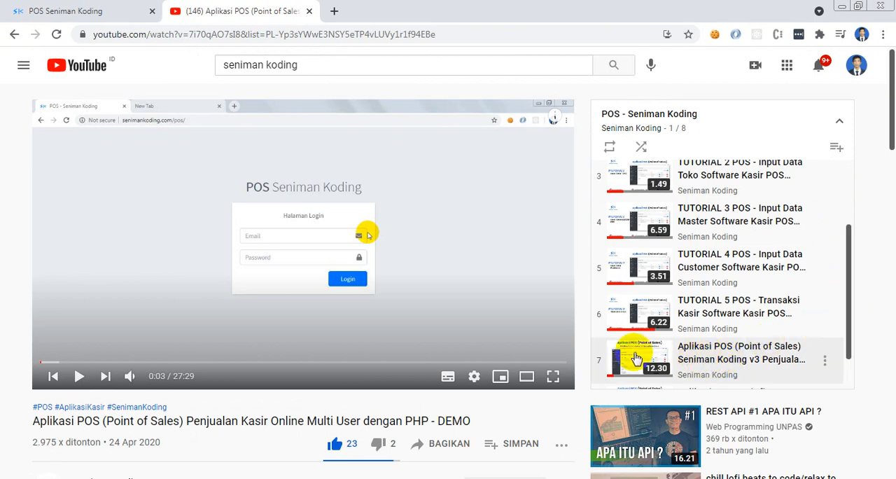
pyautogui.click(716, 364)
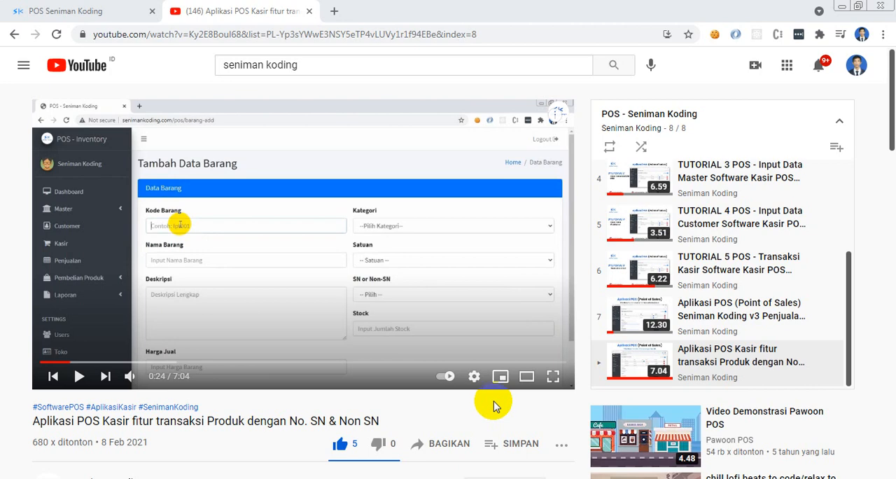
# Return to the POS Seniman Koding login page and log in with the saved account e-mail and the account password
pyautogui.click(72, 9)
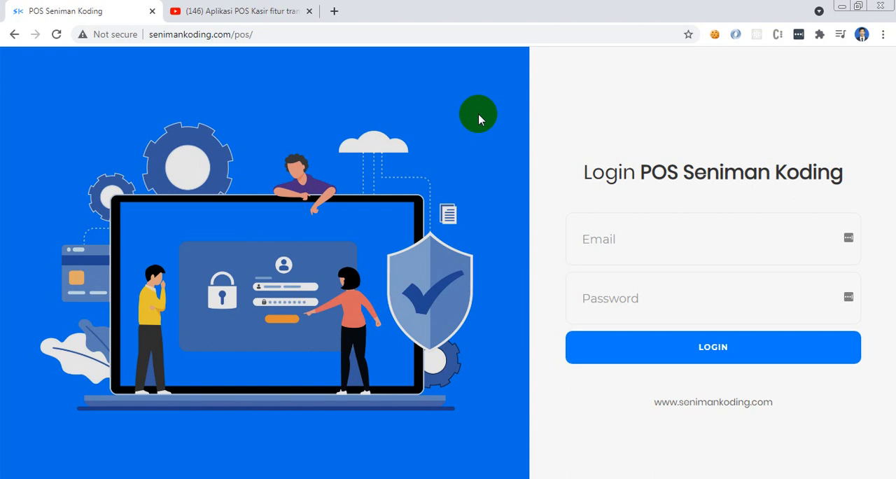
pyautogui.click(608, 236)
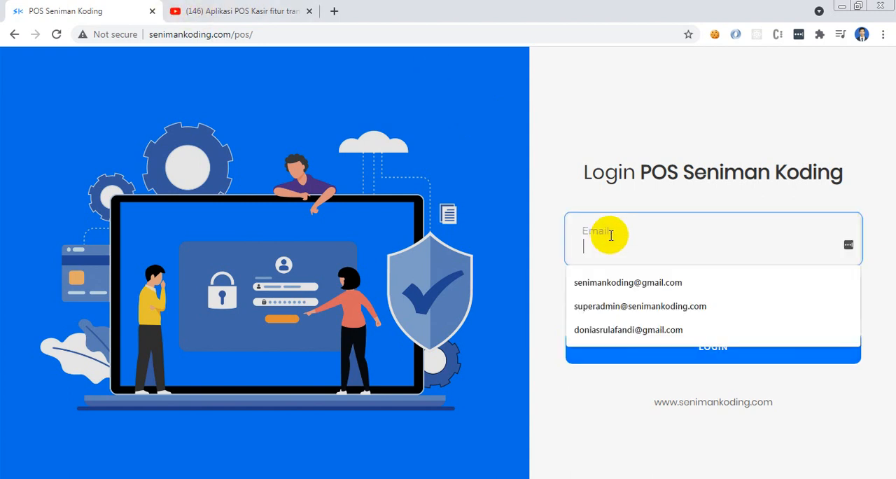
pyautogui.click(624, 281)
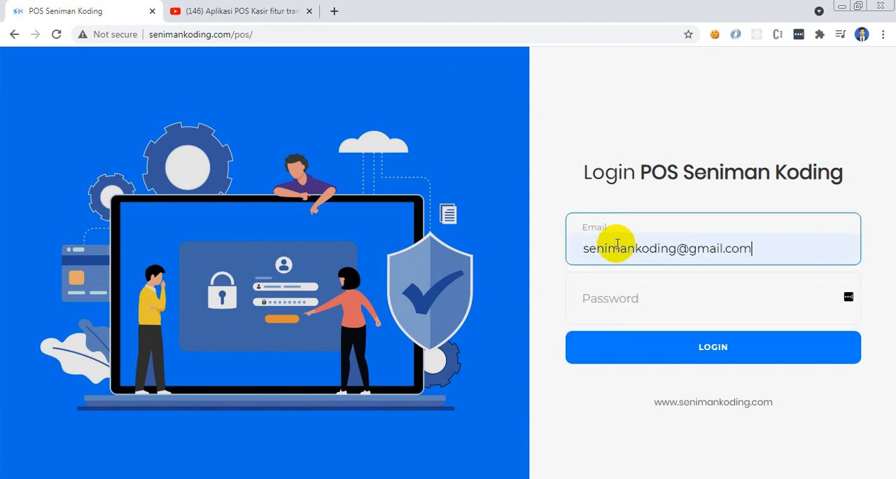
pyautogui.doubleClick(620, 247)
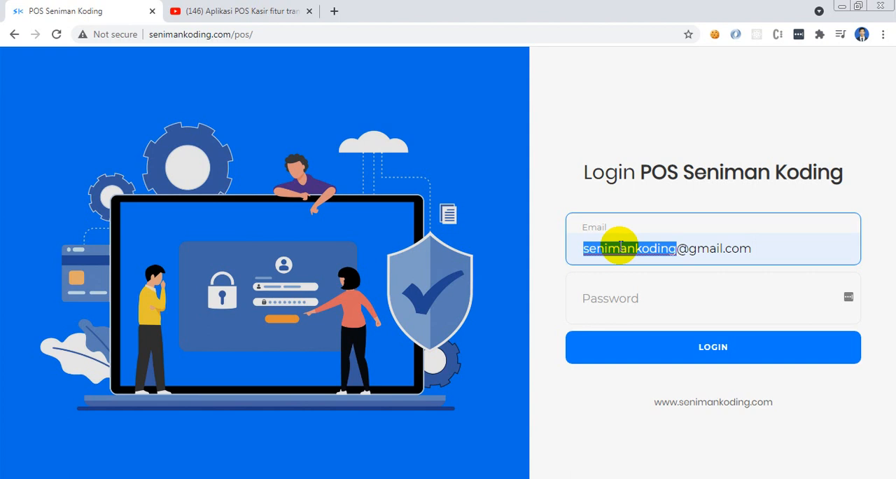
pyautogui.click(623, 298)
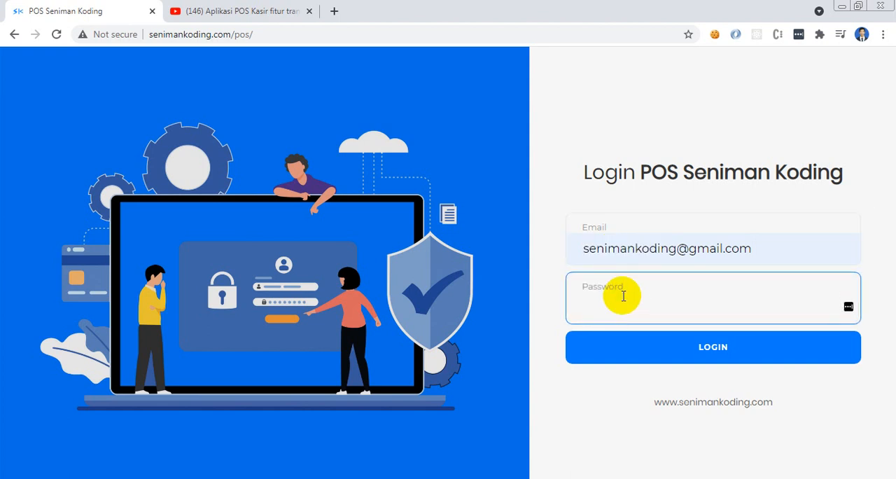
pyautogui.click(691, 349)
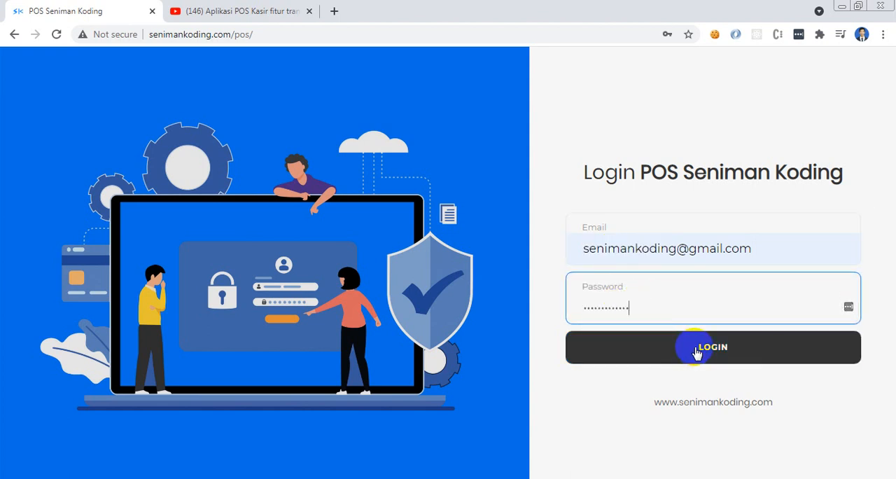
pyautogui.click(688, 352)
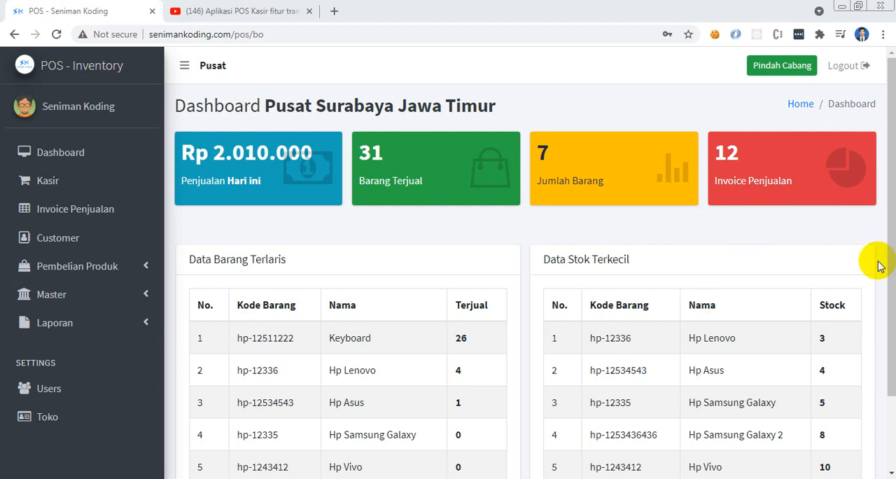
# Examine the Pusat dashboard's best-seller and lowest-stock tables and the list of branches available for switching
pyautogui.scroll(-3, 886, 203)
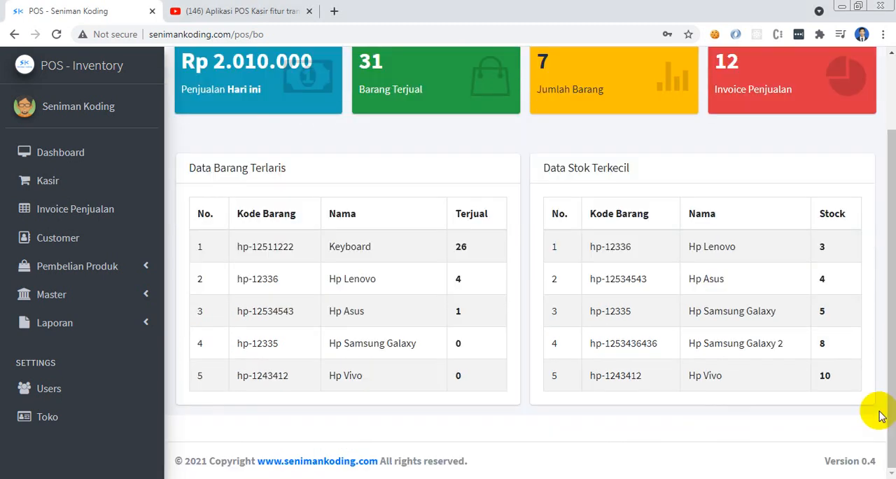
pyautogui.scroll(3, 886, 350)
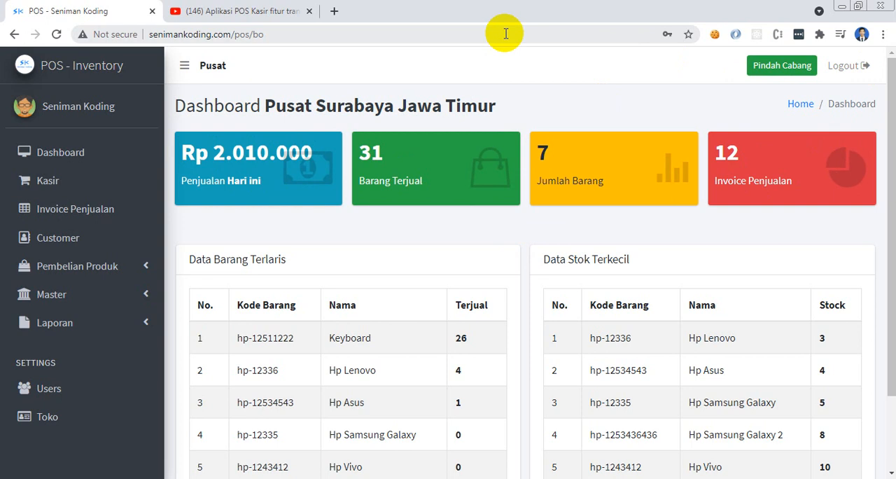
pyautogui.click(774, 66)
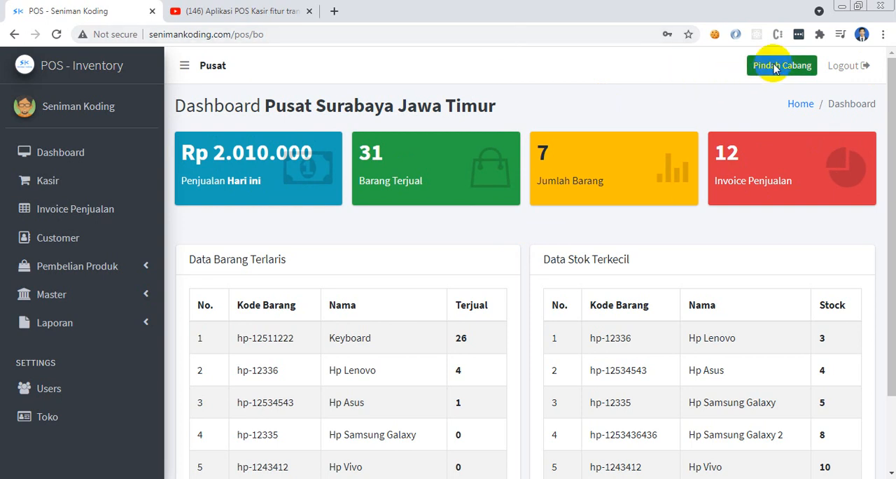
pyautogui.click(531, 126)
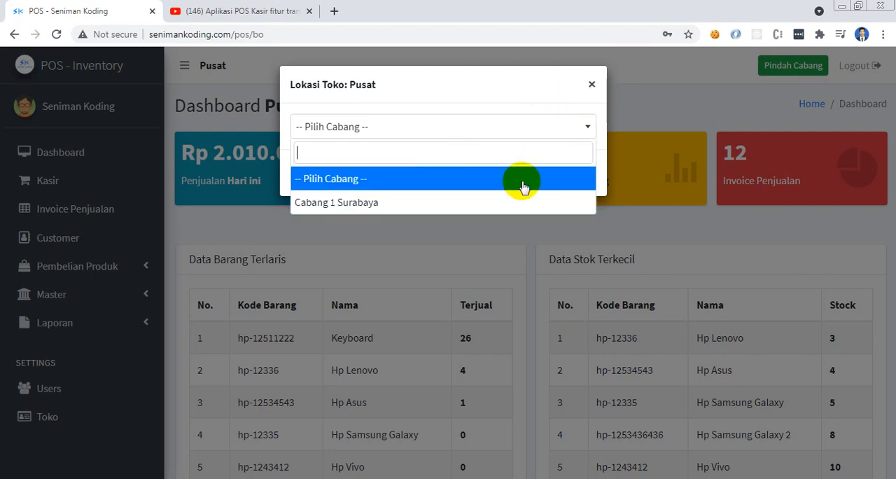
pyautogui.click(591, 87)
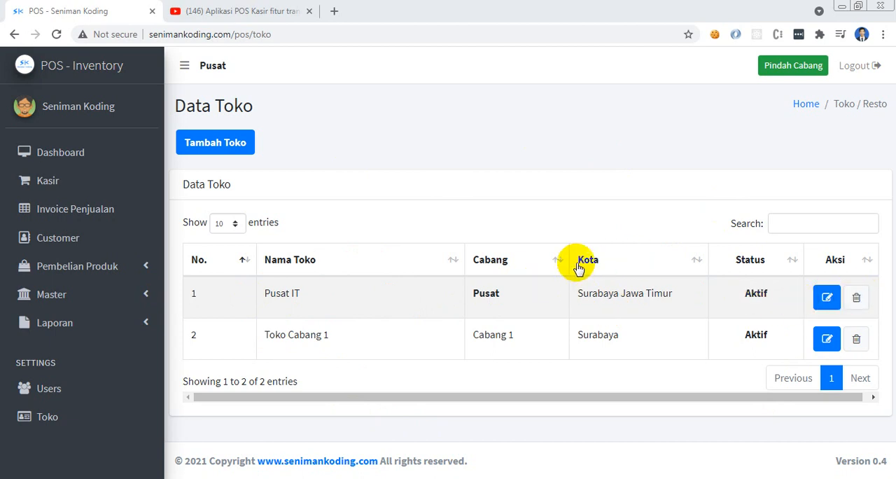
# Review Toko Cabang 1 in the store data and look over the blank Tambah Toko form
pyautogui.moveTo(264, 334); pyautogui.dragTo(366, 336)
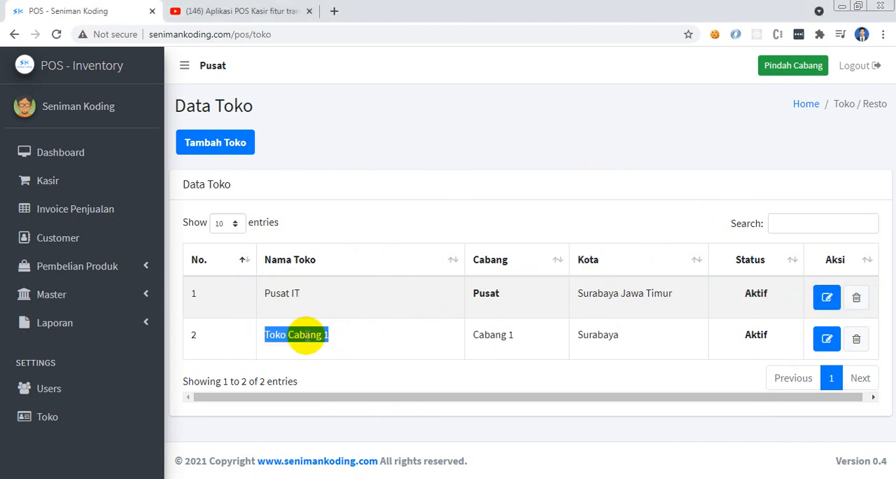
pyautogui.click(353, 342)
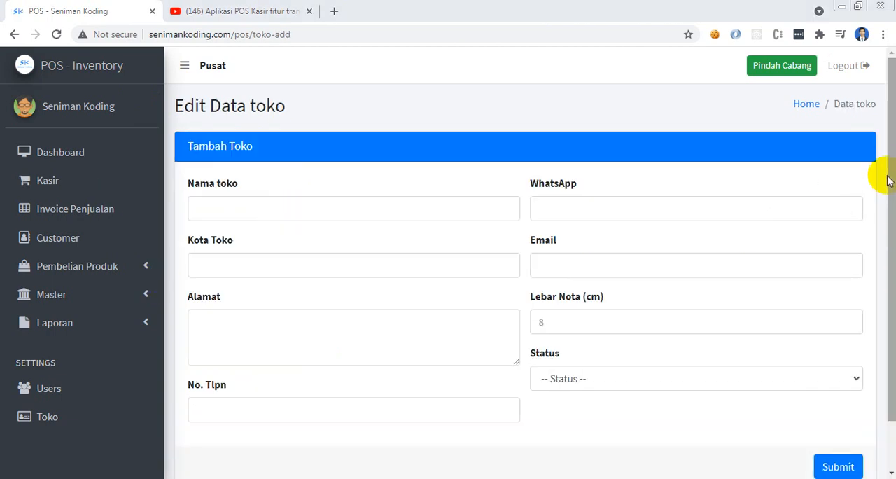
pyautogui.moveTo(889, 168); pyautogui.dragTo(891, 129)
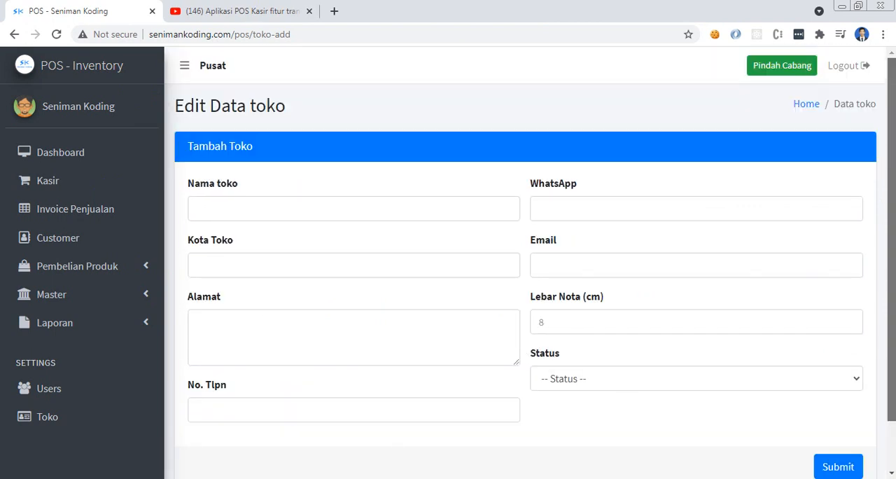
# Switch the store location to the Cabang 1 Surabaya branch and check the branch name on its dashboard
pyautogui.click(774, 70)
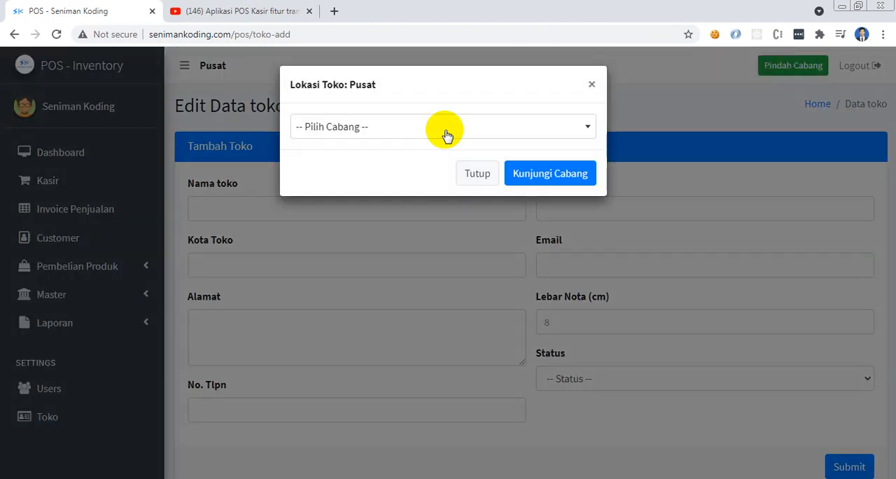
pyautogui.click(445, 129)
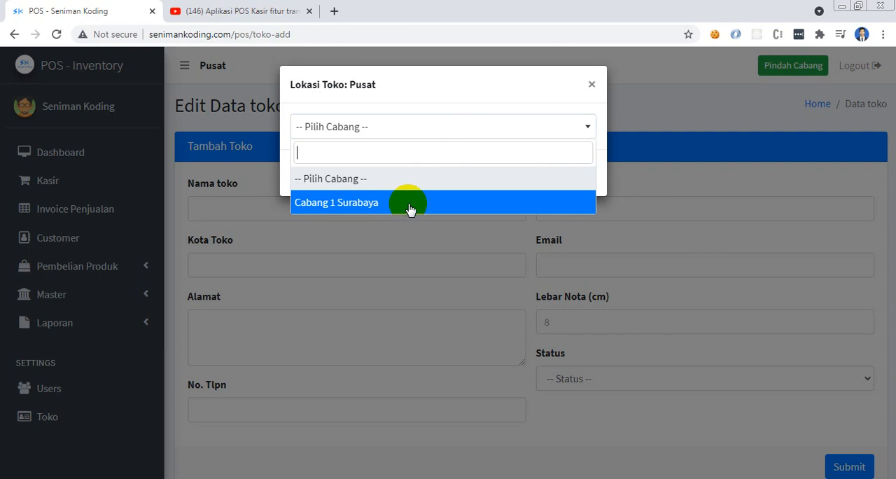
pyautogui.click(413, 203)
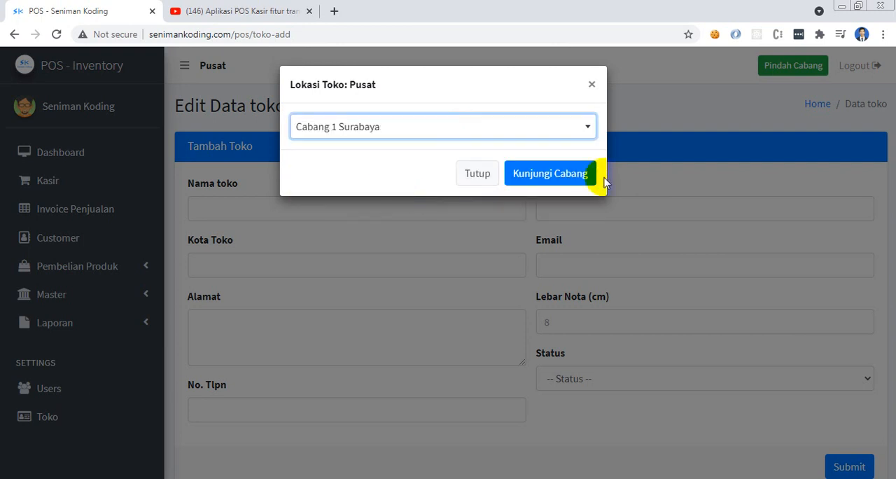
pyautogui.click(533, 176)
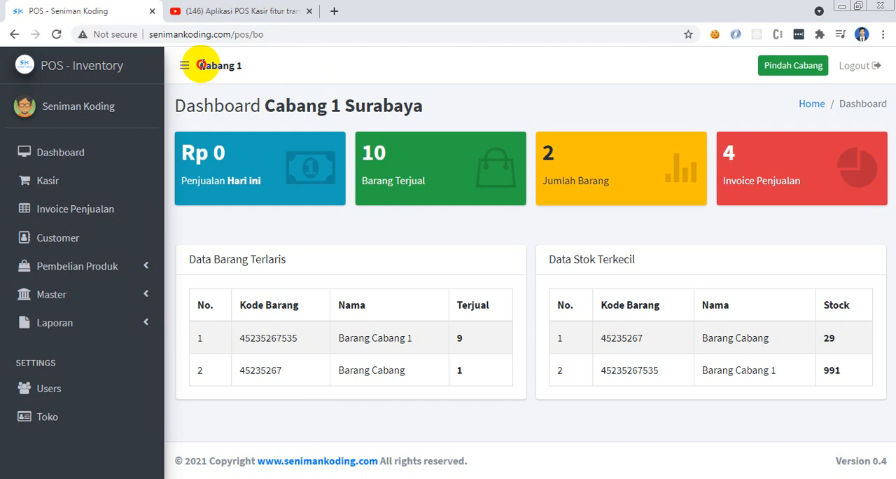
pyautogui.moveTo(200, 65); pyautogui.dragTo(320, 72)
pyautogui.click(326, 75)
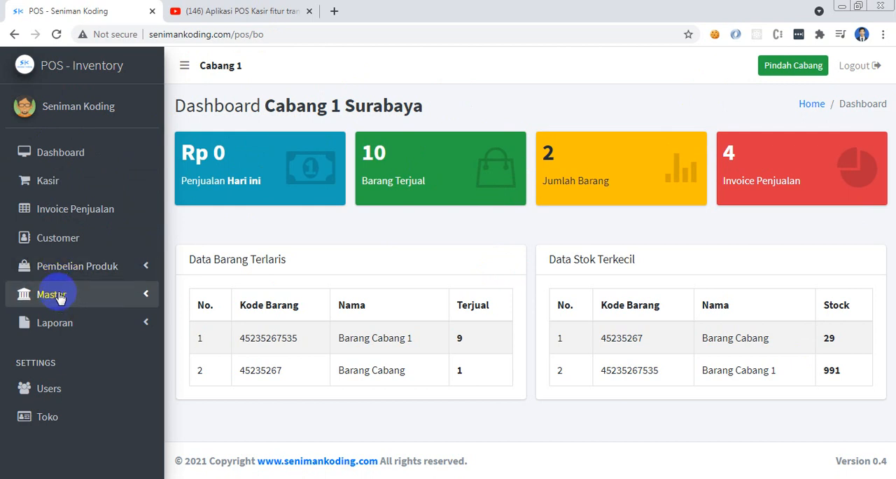
# Open the barcode page for Barang Cabang 1 from the master item data and download its barcode image
pyautogui.click(59, 296)
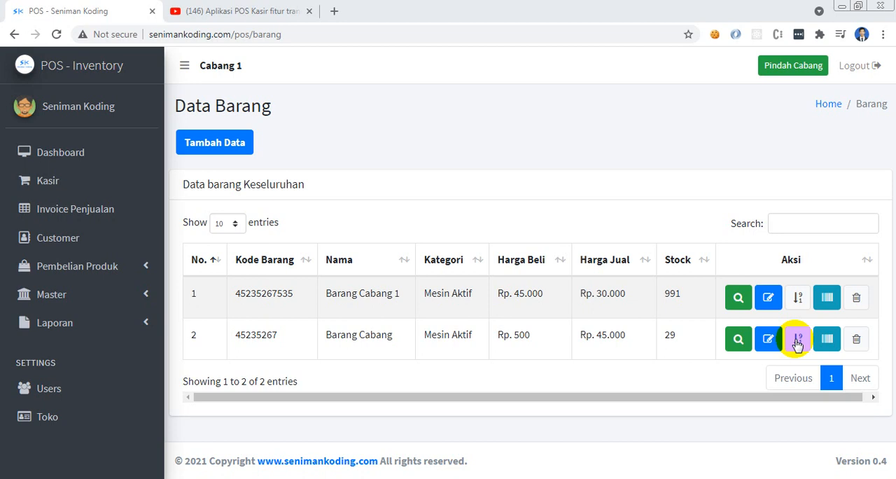
pyautogui.click(828, 299)
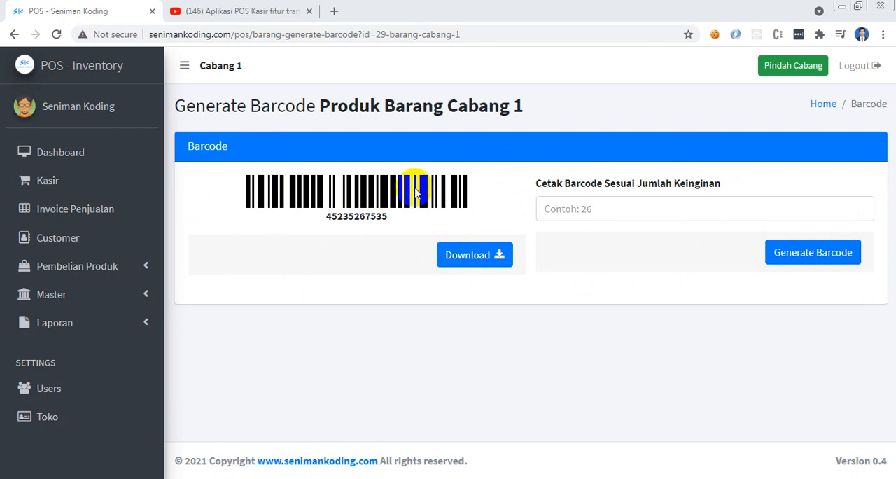
pyautogui.click(474, 263)
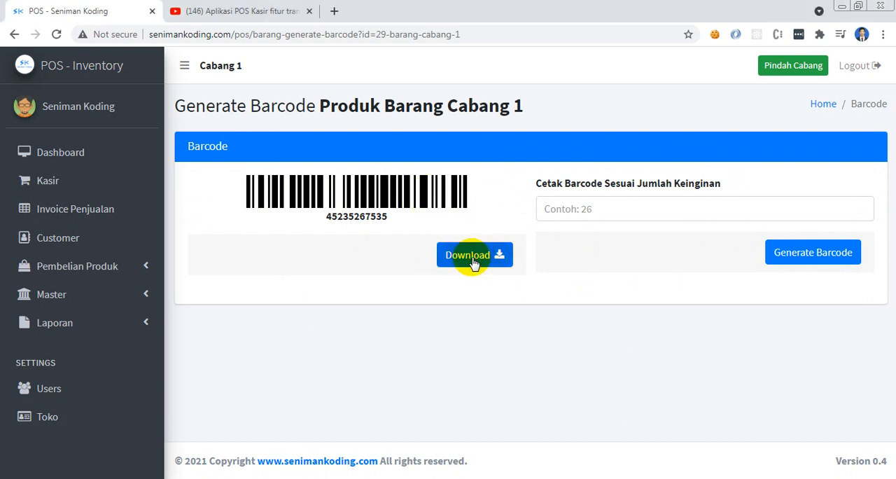
pyautogui.click(475, 263)
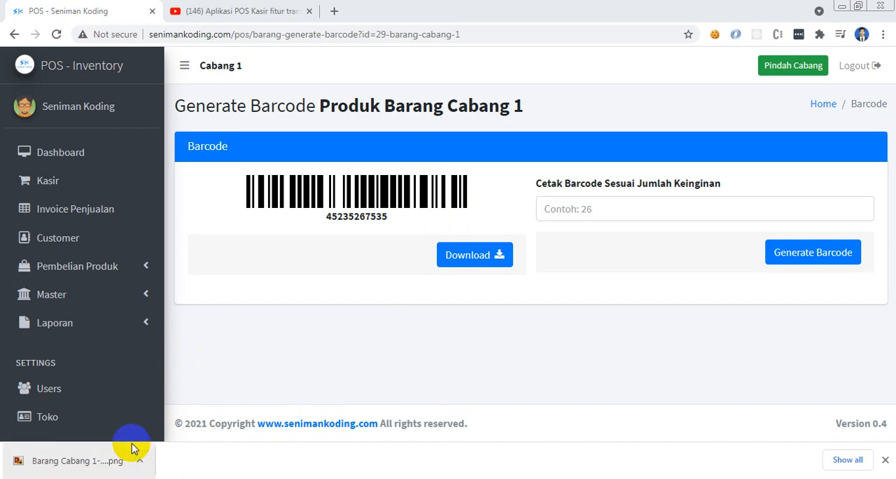
# Switch to the Download folder in Windows Explorer, view the barcode image with extra large icons, and return to the browser and dismiss the download notice
pyautogui.click(133, 477)
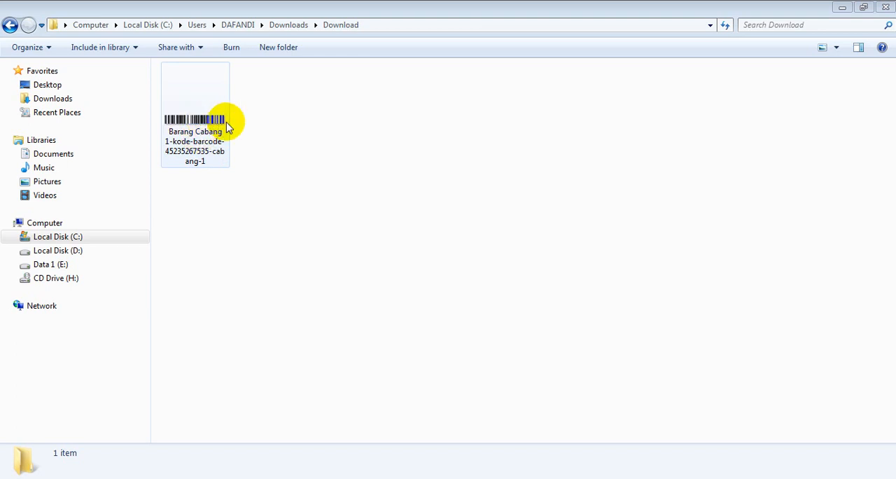
pyautogui.click(835, 46)
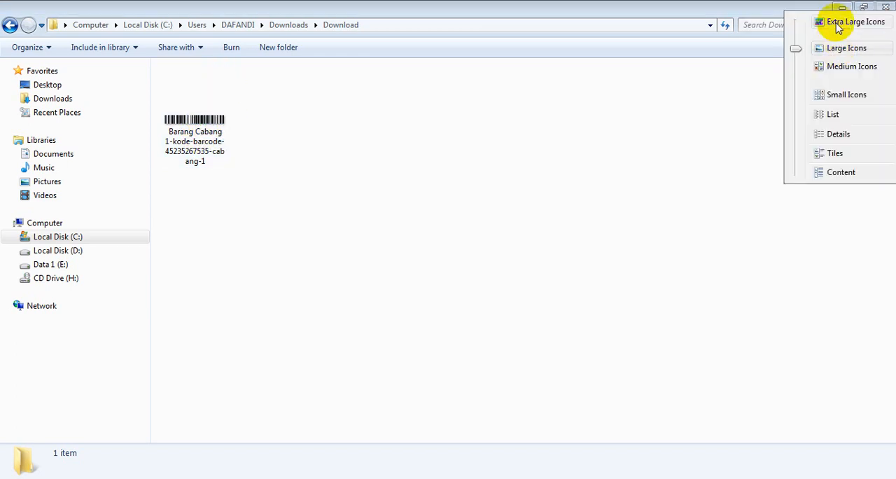
pyautogui.click(834, 23)
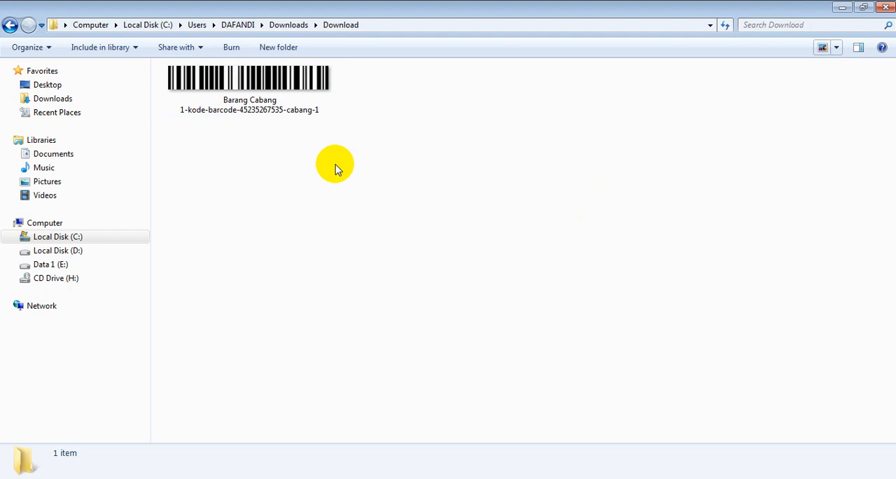
pyautogui.click(240, 478)
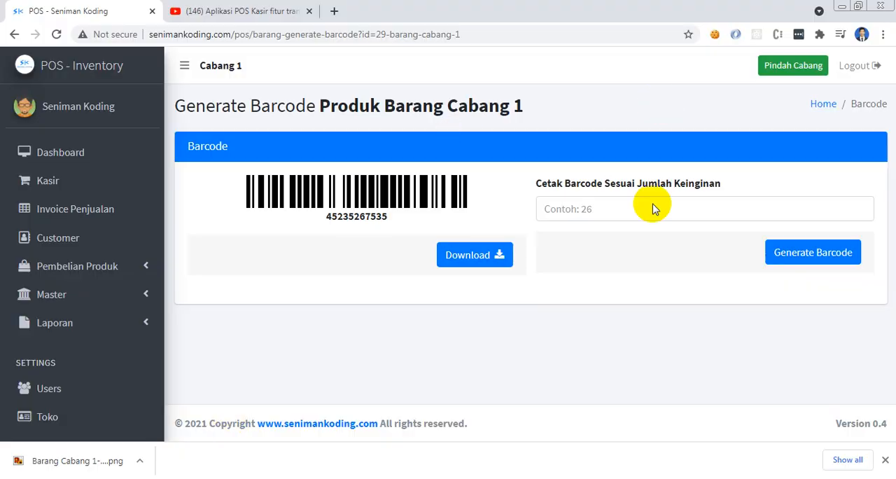
pyautogui.click(882, 461)
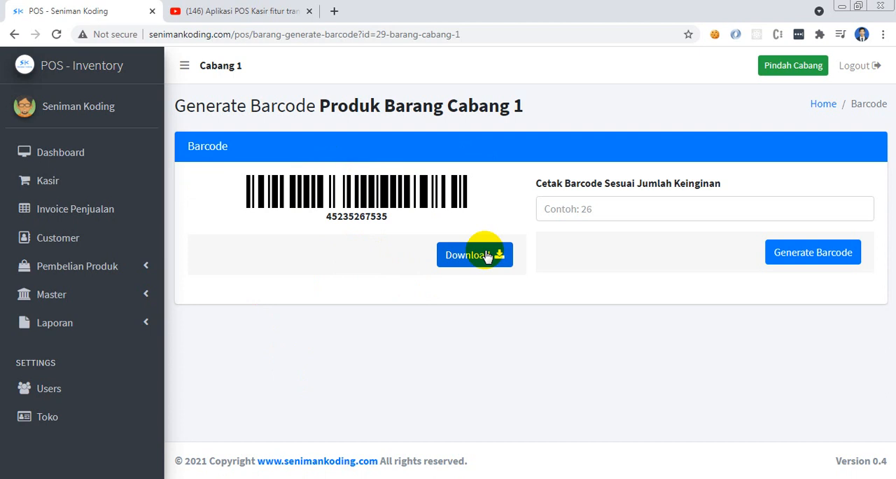
# Generate 120 barcodes for Barang Cabang 1 and review the sheets in the print preview
pyautogui.click(645, 207)
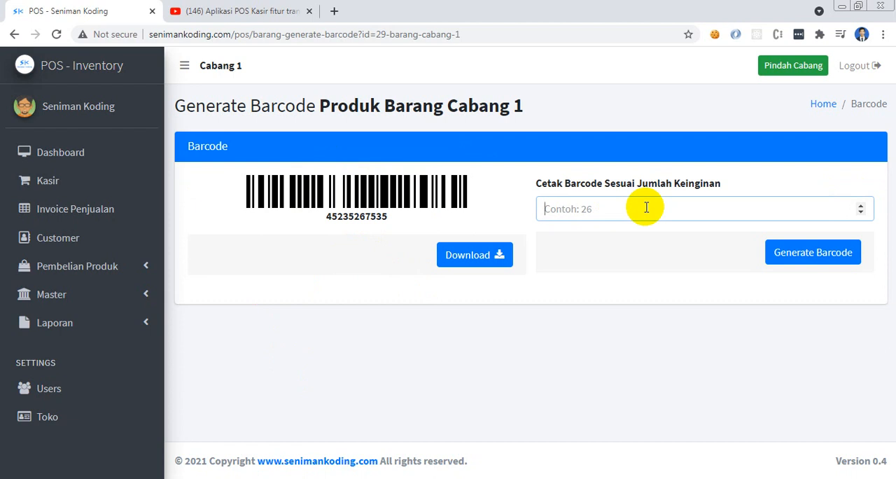
pyautogui.write('120')
pyautogui.click(798, 257)
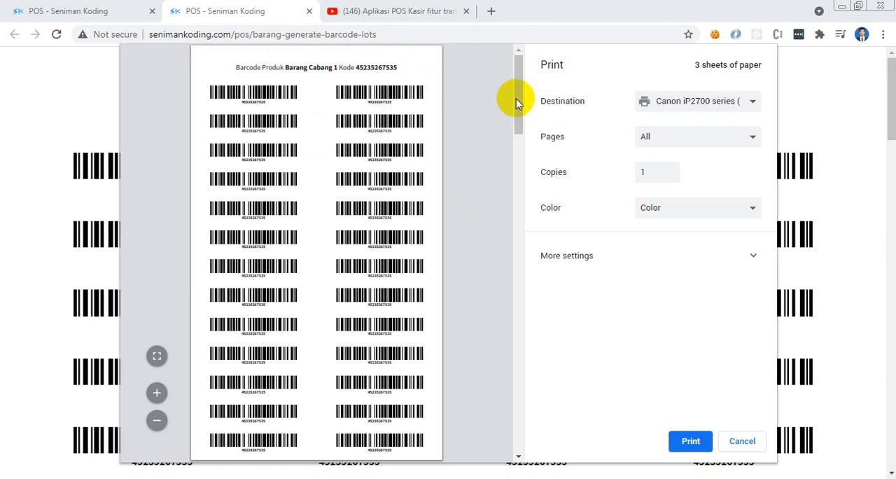
pyautogui.moveTo(515, 118); pyautogui.dragTo(521, 66)
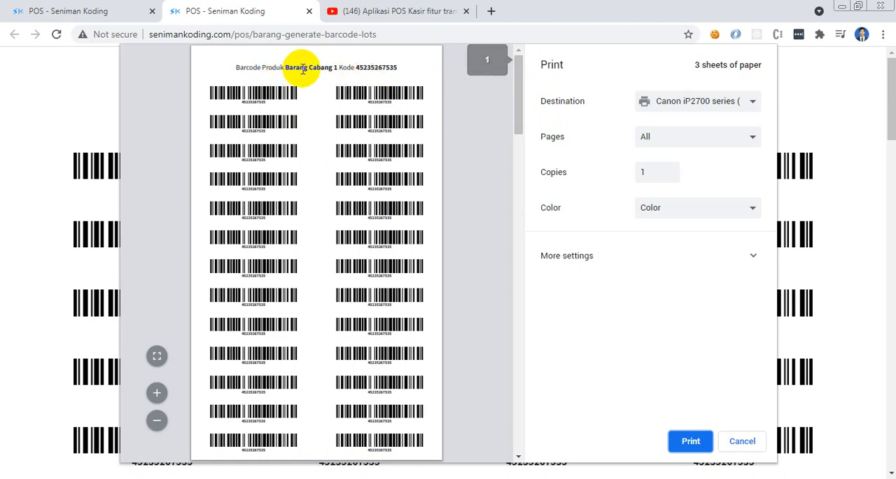
pyautogui.moveTo(515, 83)
pyautogui.mouseDown()
pyautogui.moveTo(502, 404)
pyautogui.moveTo(518, 73)
pyautogui.mouseUp()
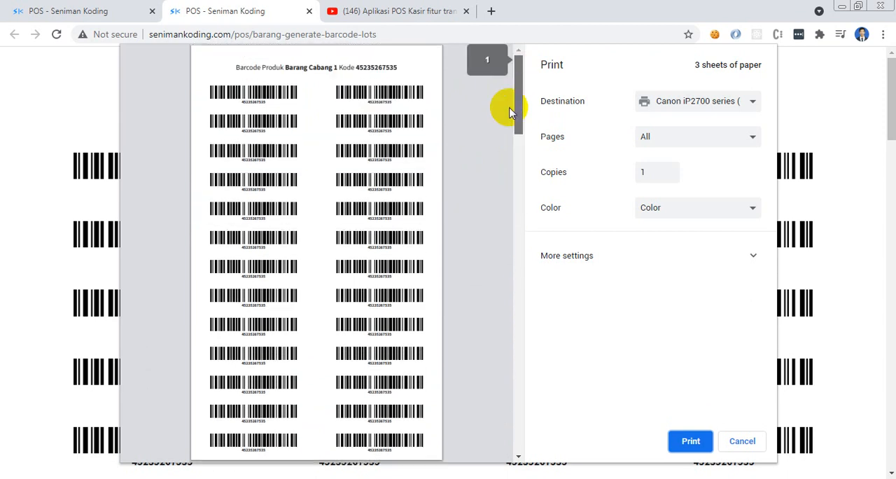
# Set the print paper size to A4 and close the barcode print page without printing
pyautogui.click(614, 256)
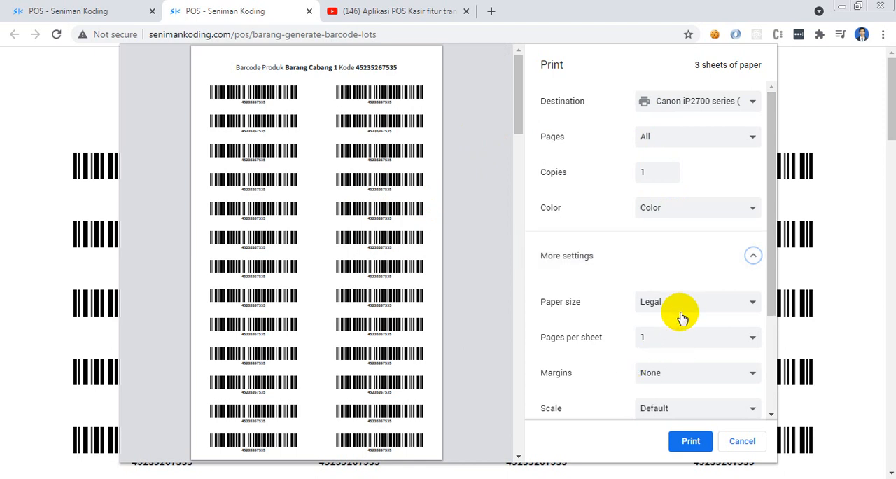
pyautogui.click(684, 303)
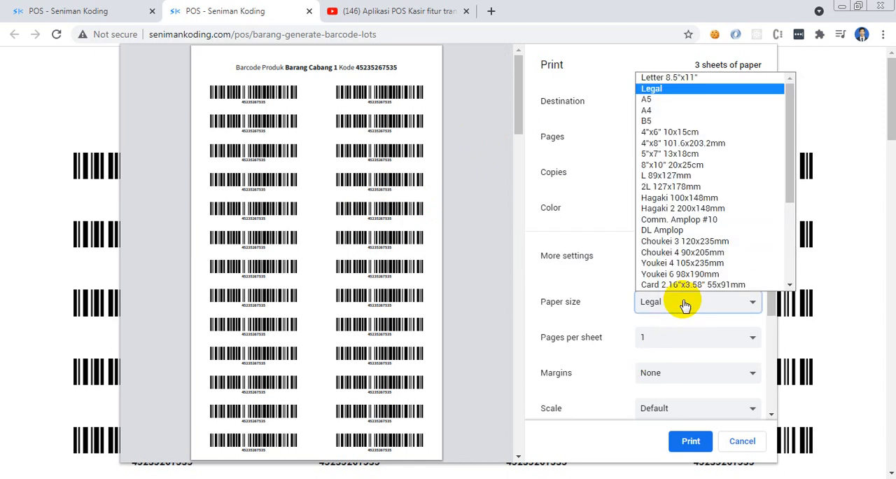
pyautogui.click(663, 112)
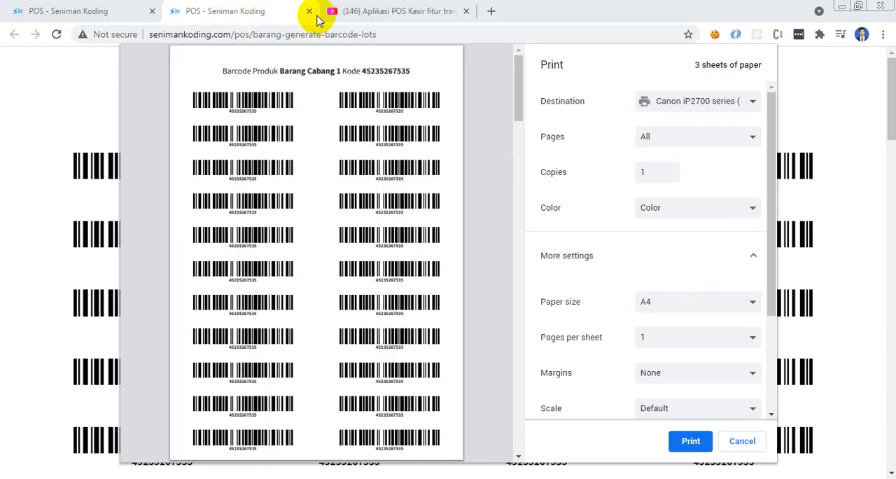
pyautogui.click(308, 14)
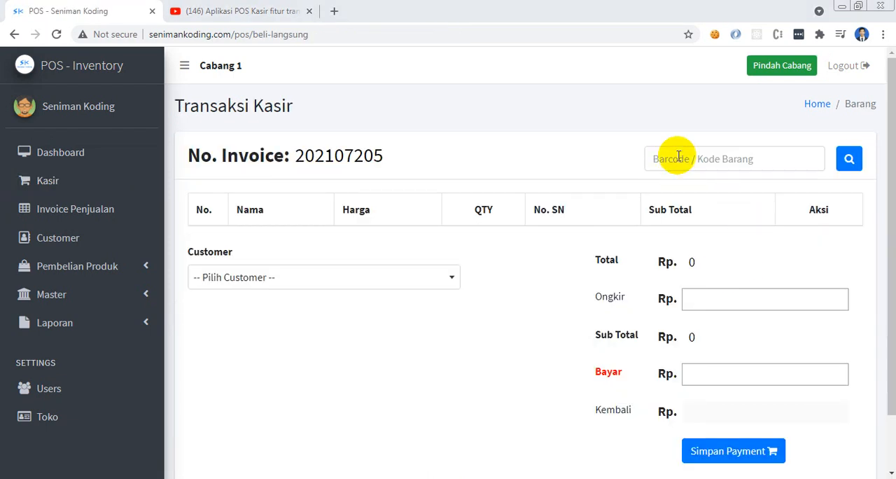
# Try to add the item code hp-12511222 to the cashier transaction
pyautogui.click(678, 157)
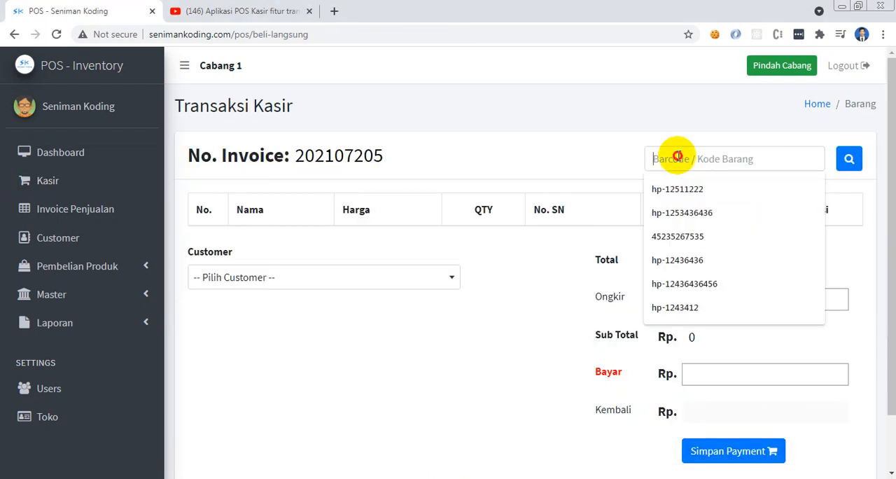
pyautogui.click(552, 109)
pyautogui.click(734, 163)
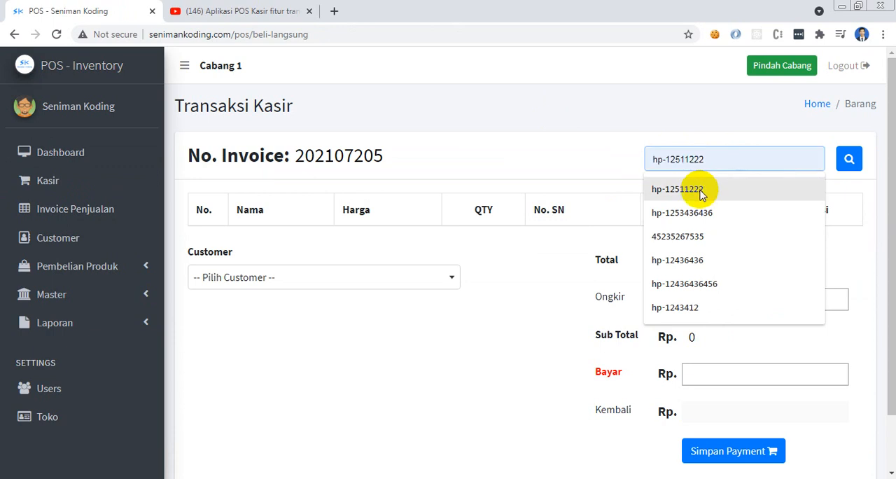
pyautogui.click(714, 189)
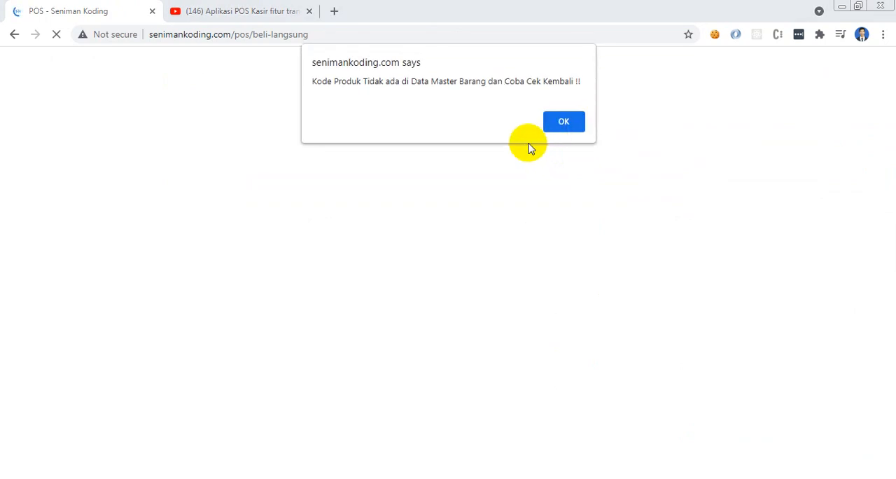
pyautogui.click(572, 133)
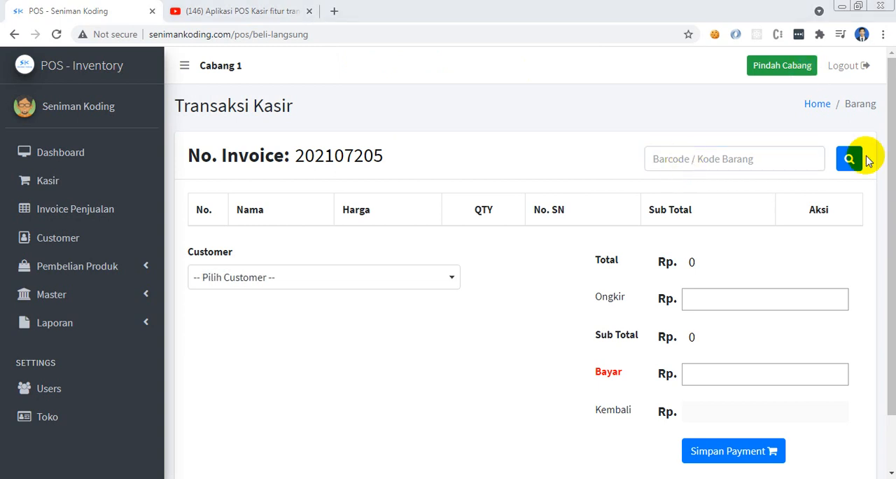
pyautogui.click(849, 160)
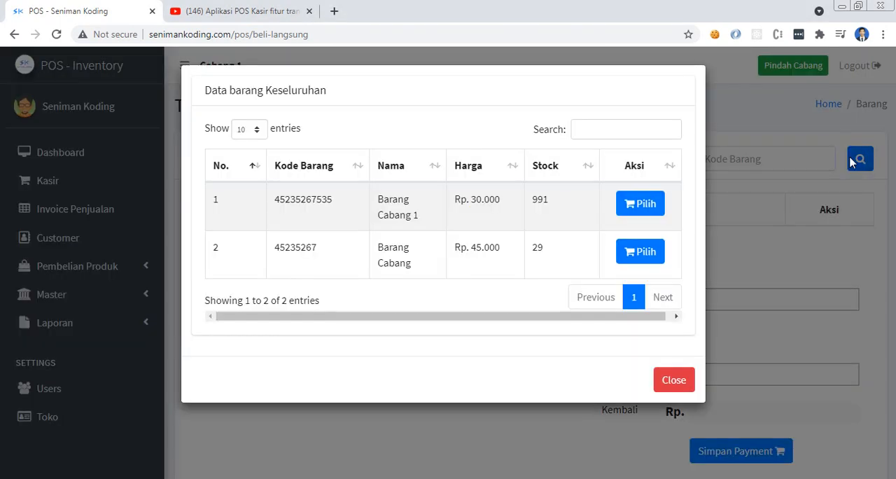
pyautogui.doubleClick(300, 198)
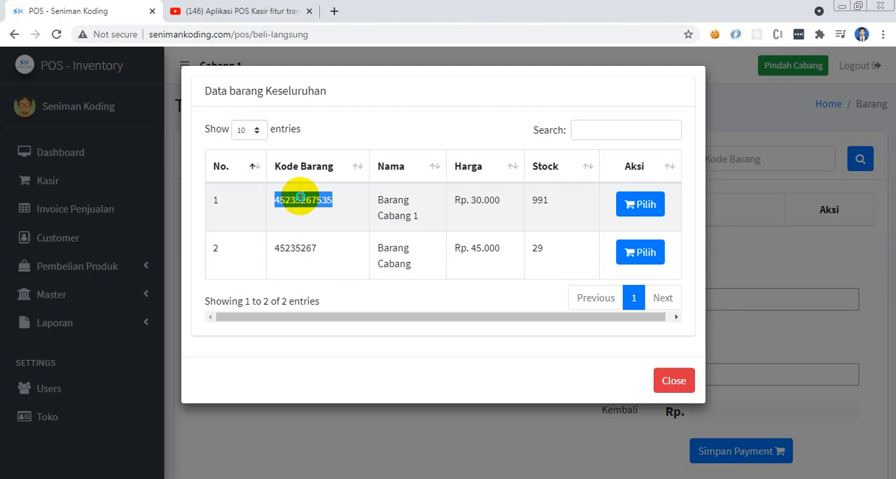
pyautogui.rightClick(301, 199)
pyautogui.click(339, 207)
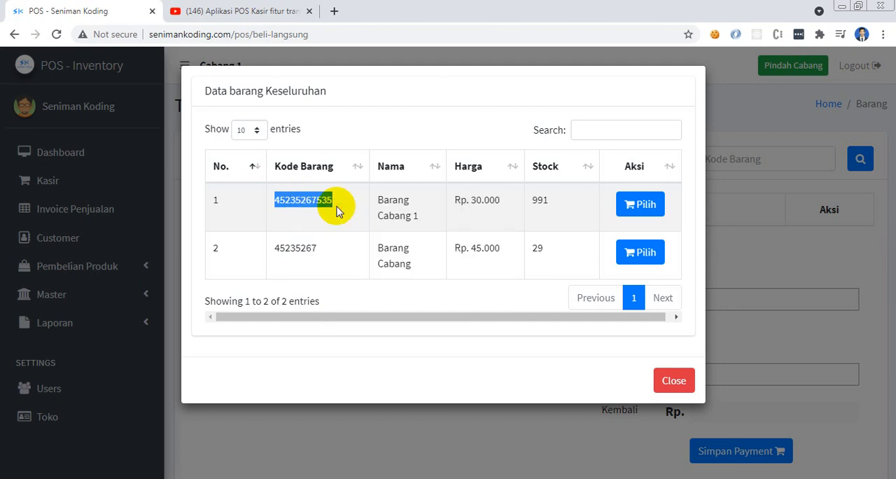
pyautogui.click(670, 380)
pyautogui.click(681, 161)
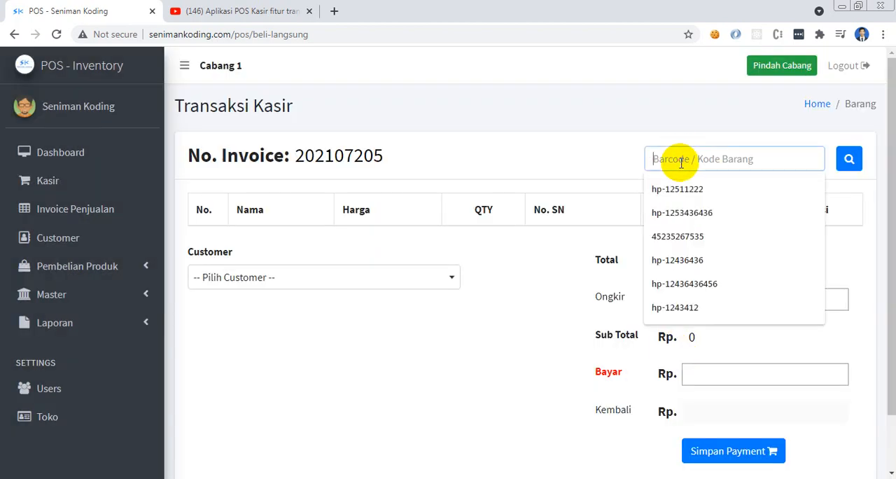
pyautogui.hotkey('ctrl', 'v')
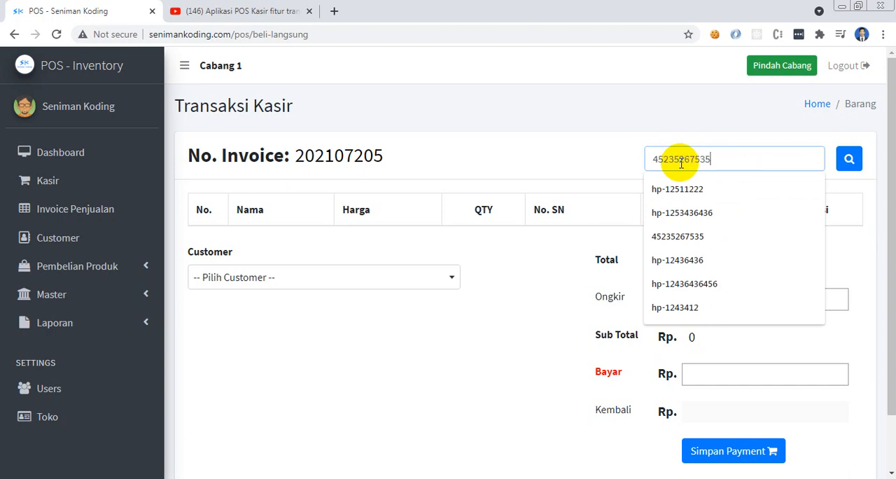
pyautogui.press('Return')
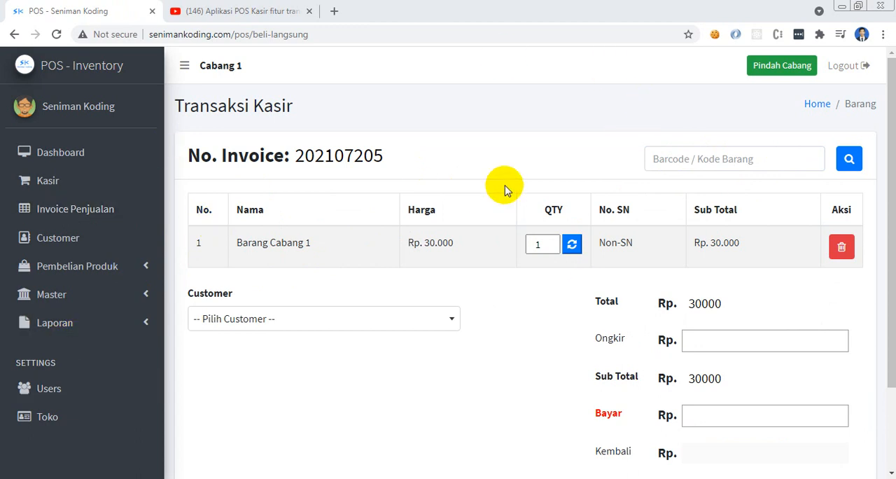
pyautogui.click(96, 260)
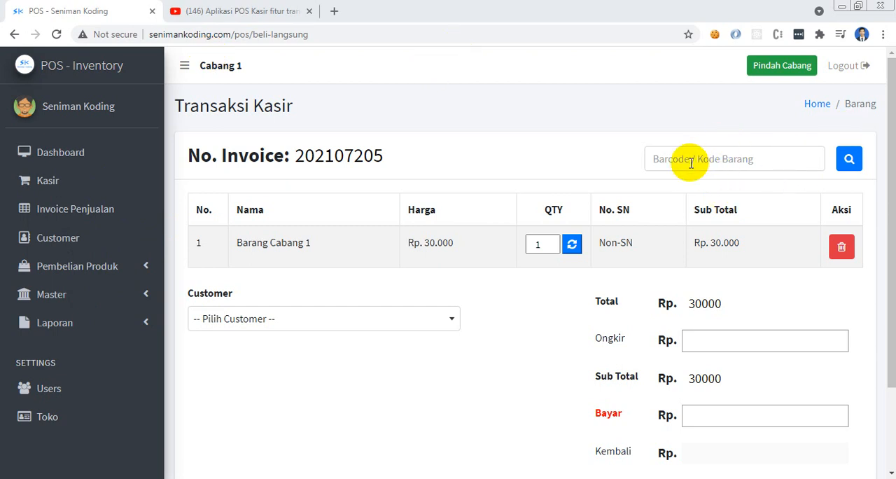
pyautogui.click(730, 156)
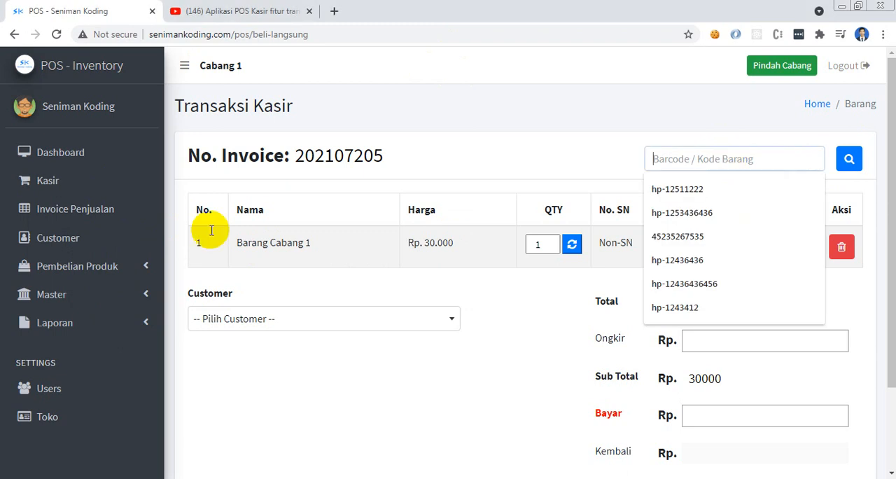
pyautogui.doubleClick(248, 242)
pyautogui.moveTo(325, 243); pyautogui.dragTo(327, 249)
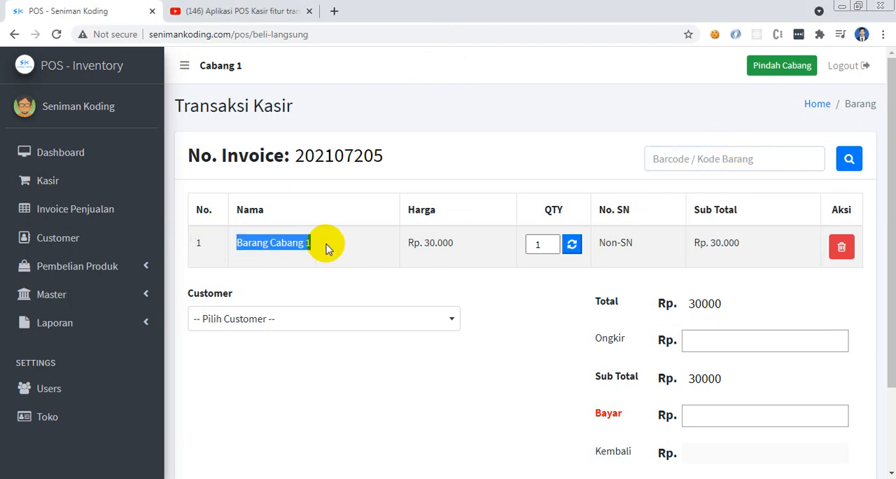
pyautogui.click(326, 244)
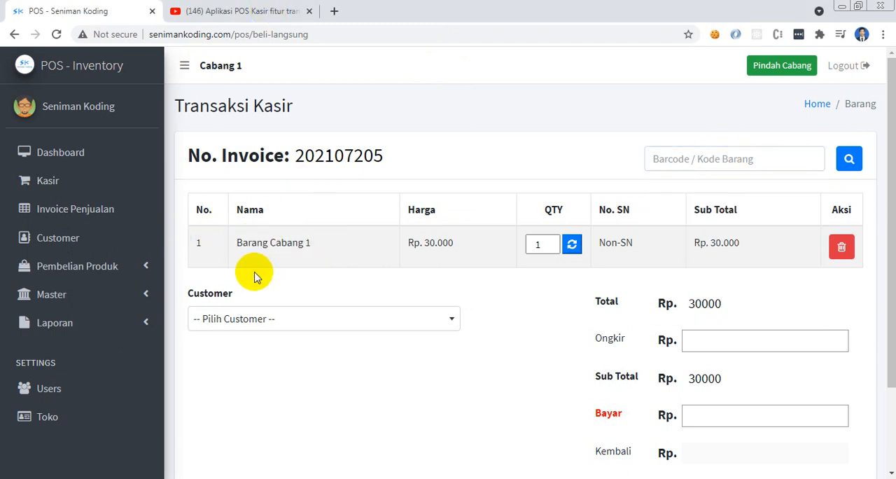
pyautogui.click(706, 159)
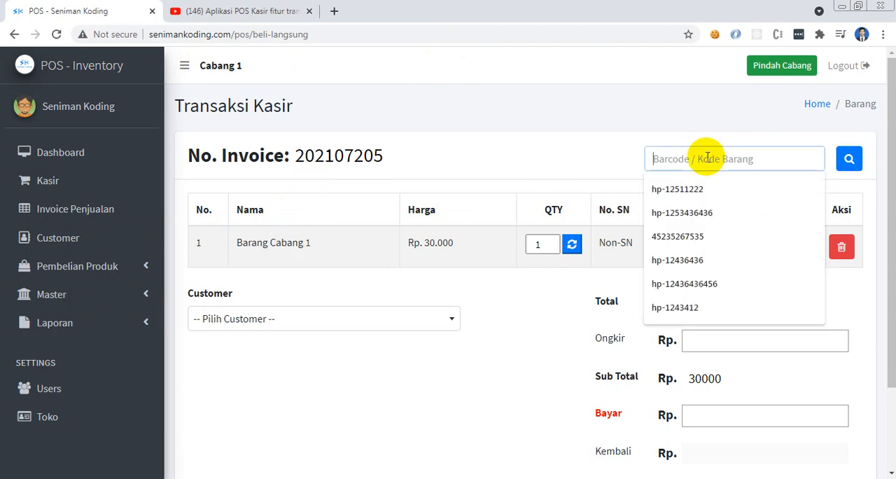
pyautogui.write('45235267535')
pyautogui.press('Return')
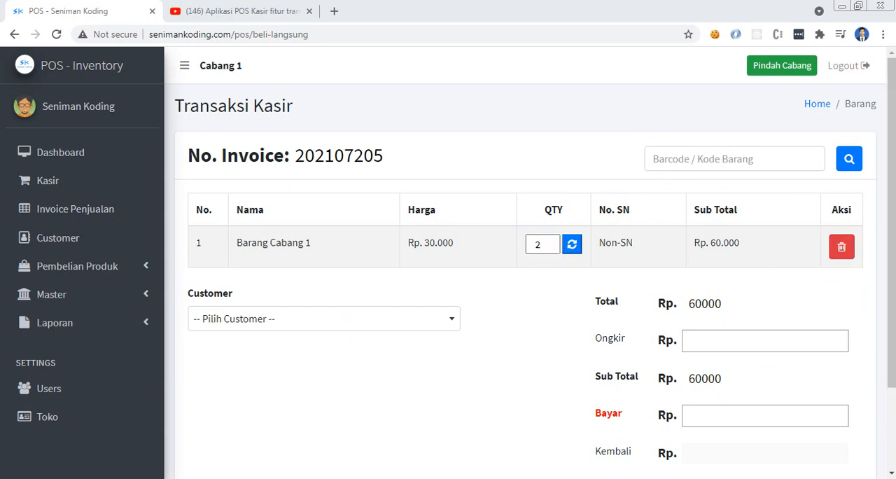
# Choose Umum as the customer, enter 100000 as the amount paid and save the payment
pyautogui.click(389, 328)
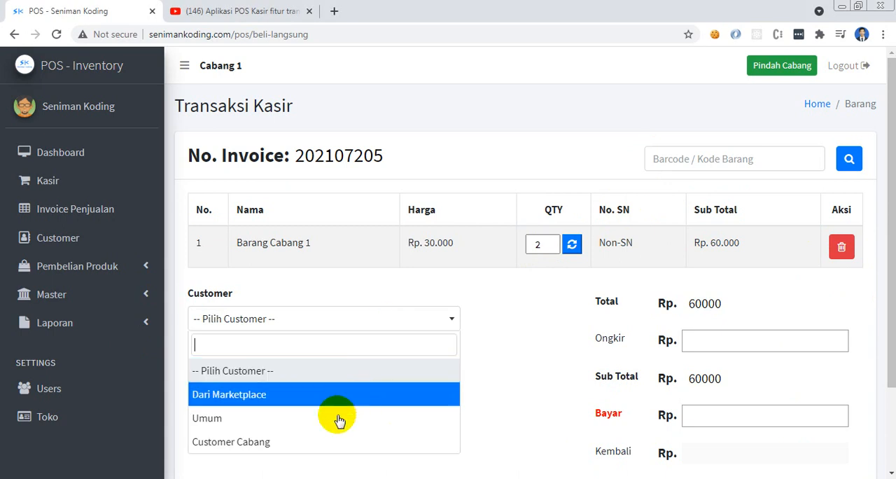
pyautogui.click(338, 419)
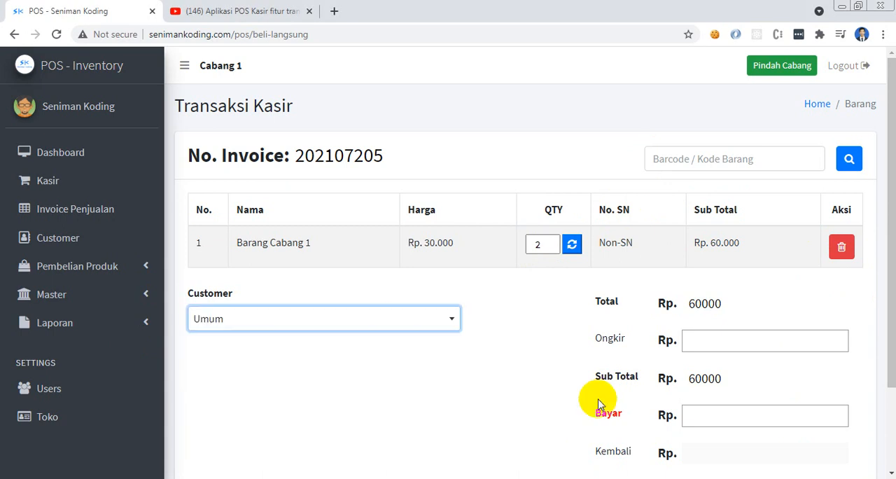
pyautogui.scroll(-2, 886, 286)
pyautogui.click(712, 346)
pyautogui.write('1')
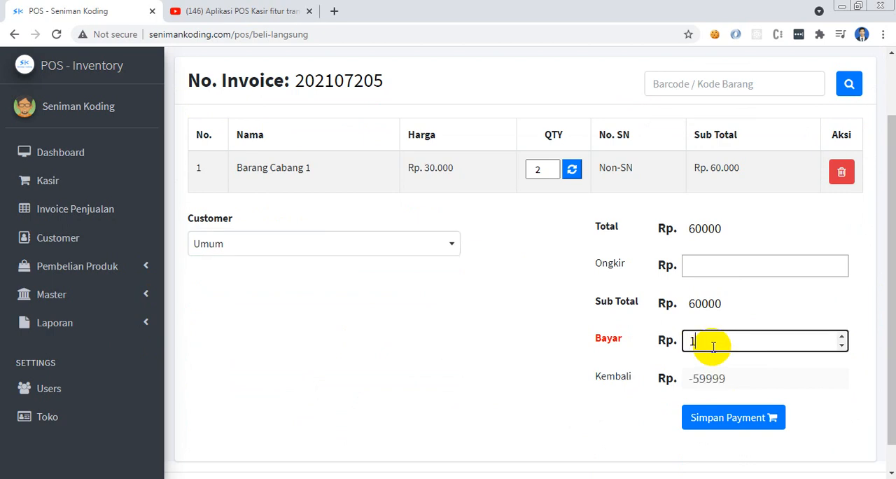
pyautogui.write('00000')
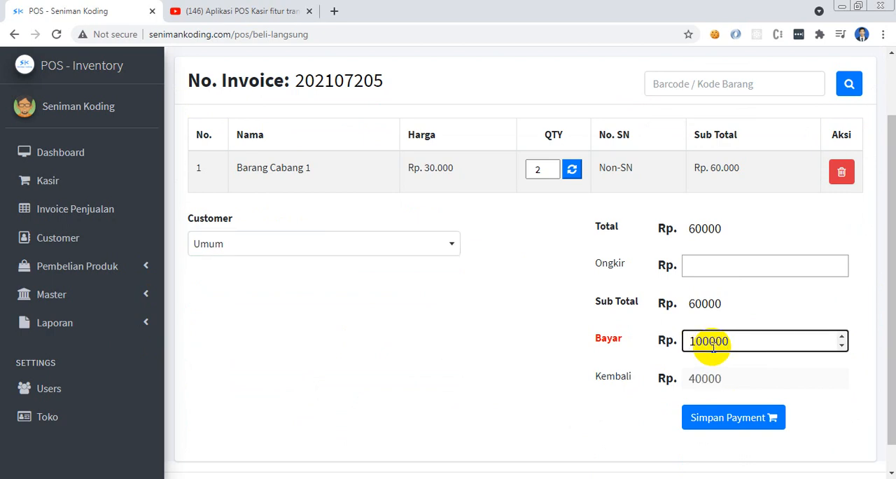
pyautogui.click(728, 421)
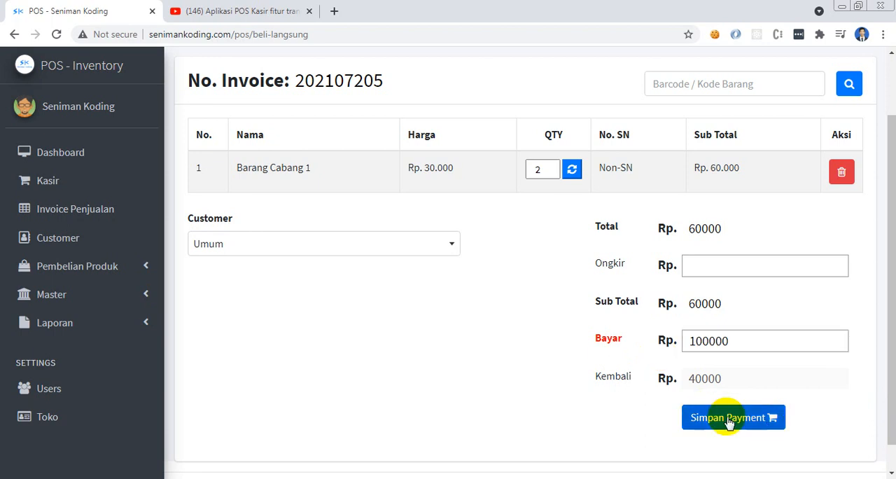
# Open the print preview of the sales invoice's receipt and close it without printing
pyautogui.scroll(-5, 892, 131)
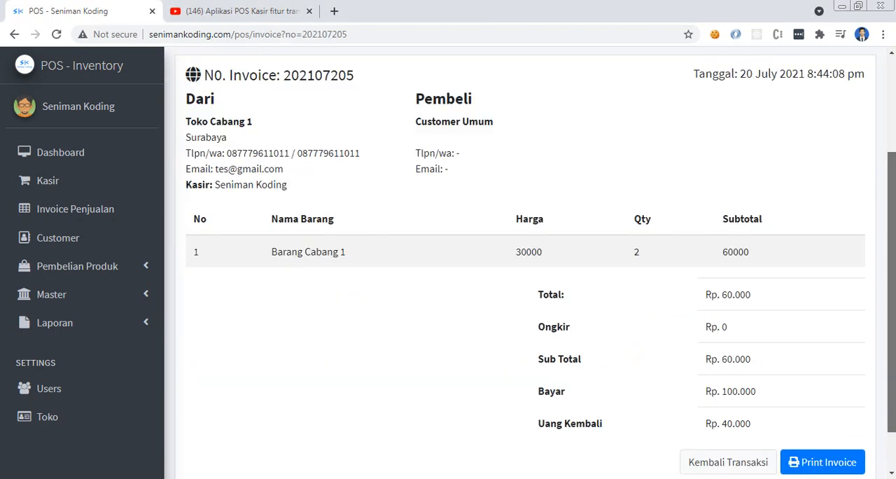
pyautogui.click(816, 435)
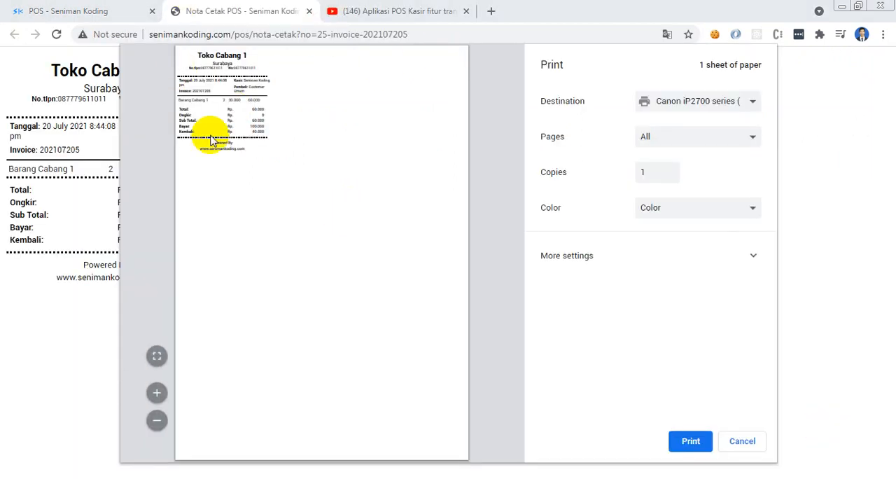
pyautogui.click(309, 12)
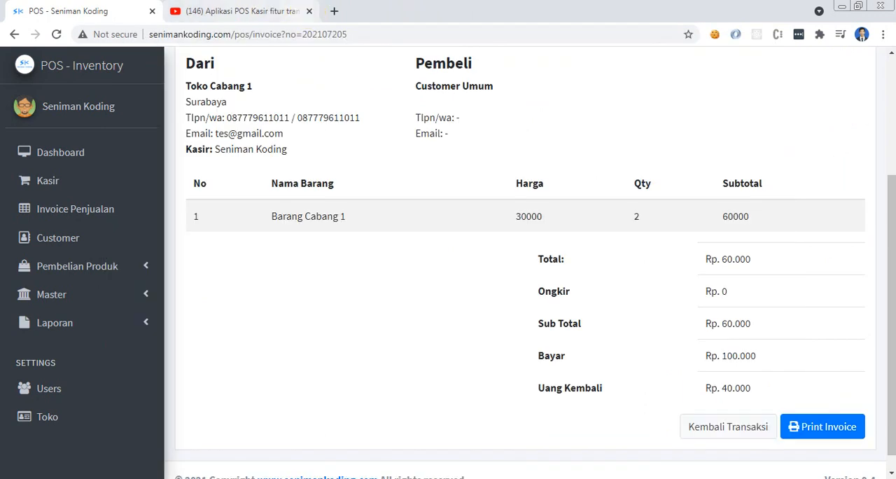
pyautogui.moveTo(882, 216); pyautogui.dragTo(880, 244)
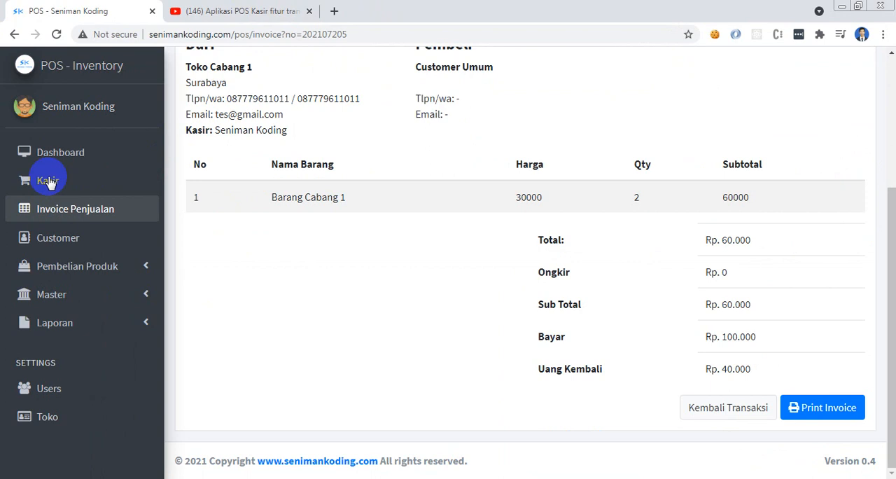
# Open the product purchase transaction page of the Cabang 1 branch to examine its invoice, item code and supplier fields
pyautogui.click(78, 182)
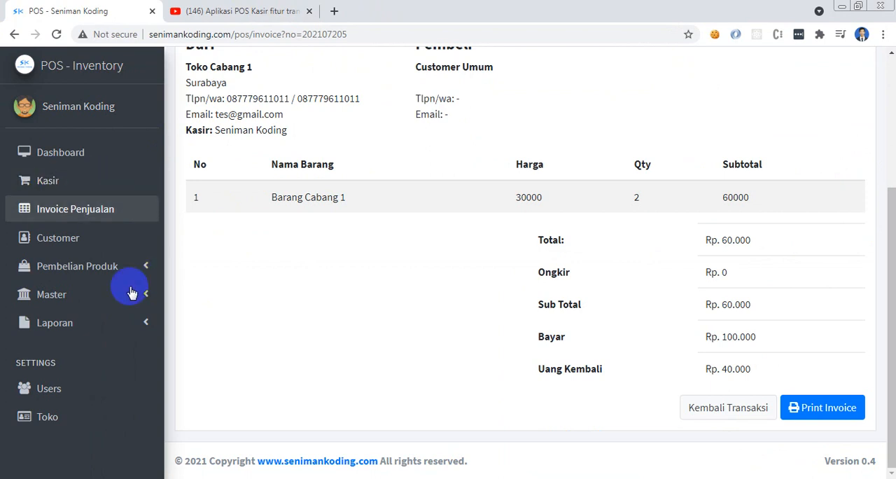
pyautogui.click(86, 274)
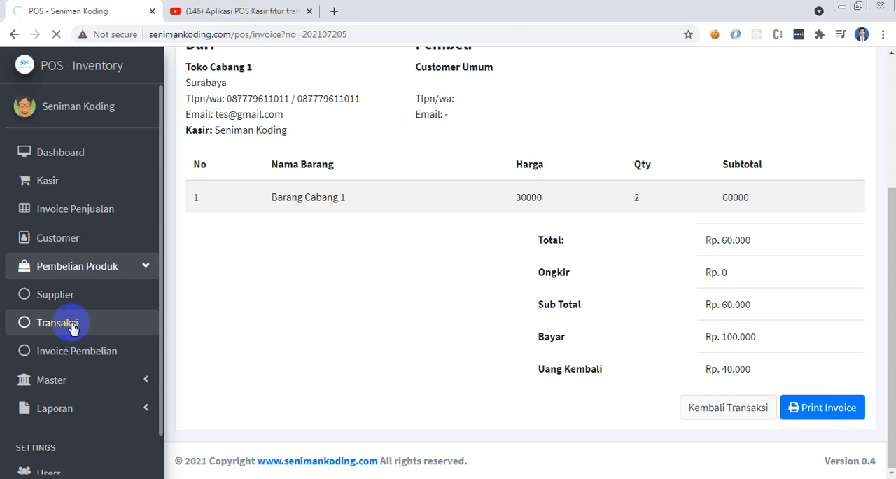
pyautogui.click(73, 328)
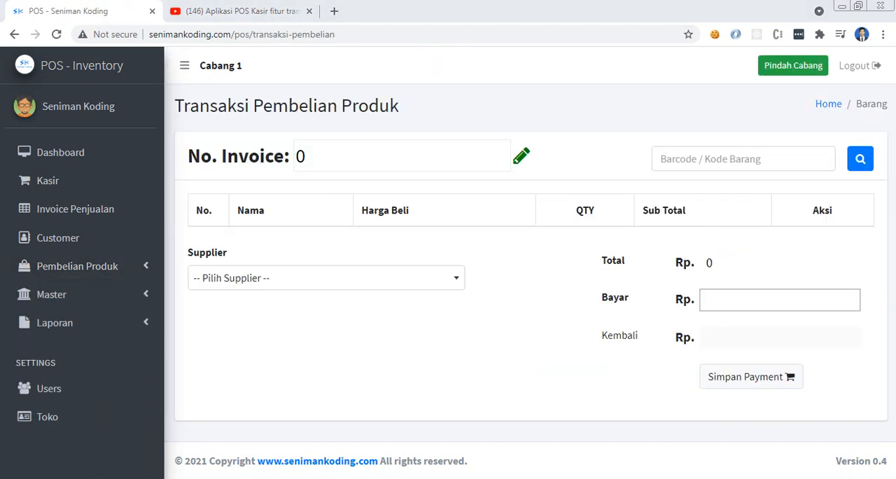
pyautogui.click(690, 155)
pyautogui.click(655, 123)
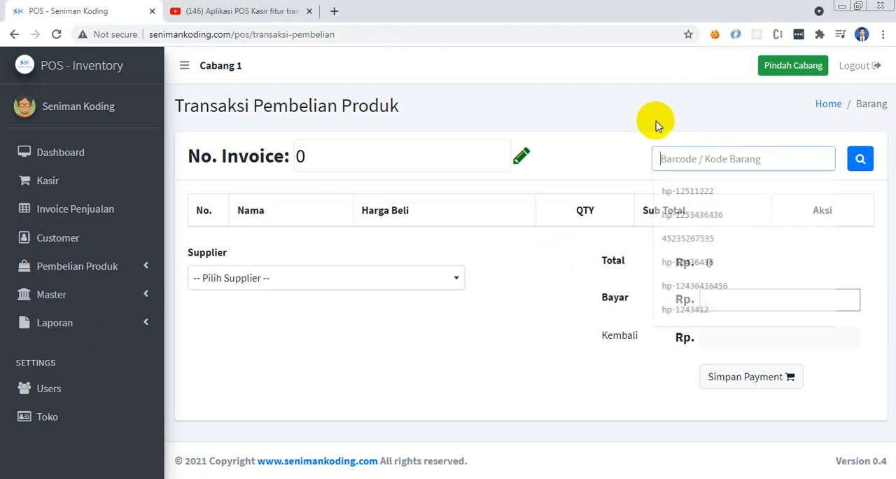
# Start a new item from the item data list and try to submit it with only the barcode 532543643 entered
pyautogui.click(97, 294)
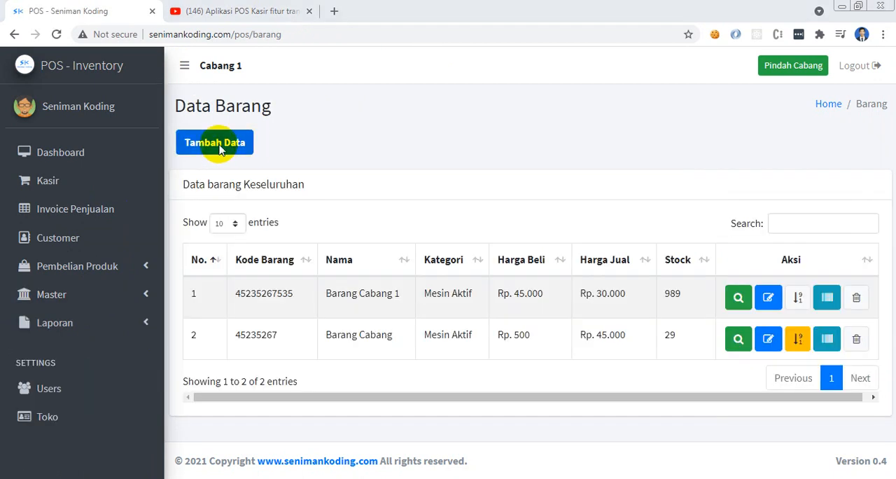
pyautogui.click(290, 214)
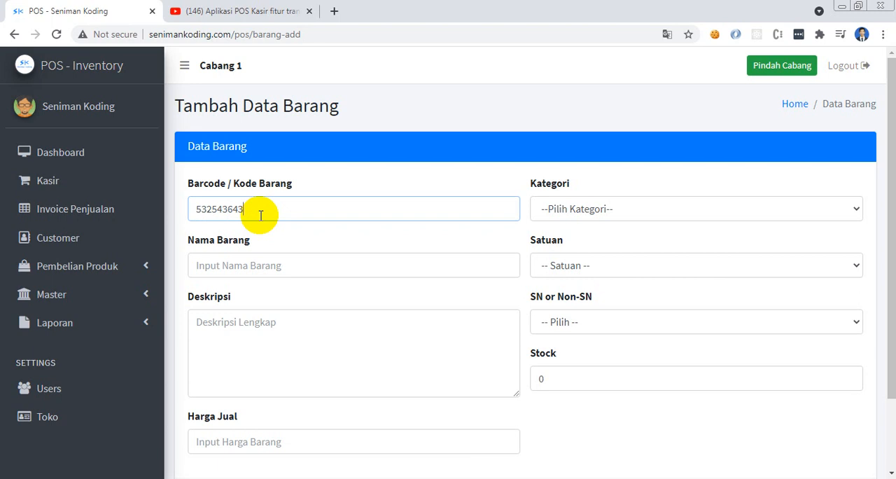
pyautogui.doubleClick(261, 215)
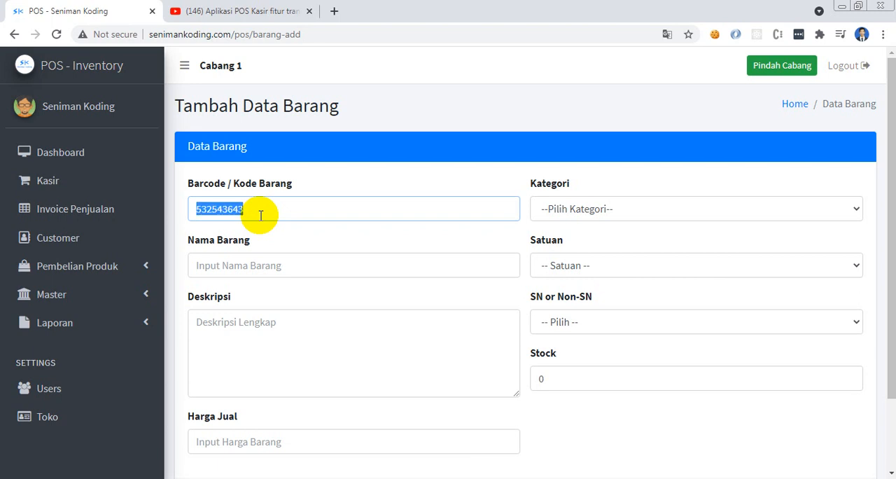
pyautogui.press('Return')
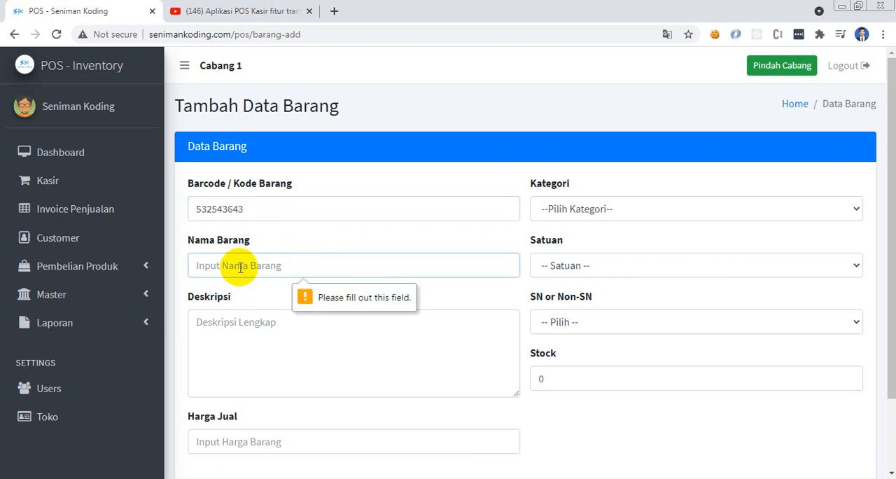
pyautogui.click(324, 235)
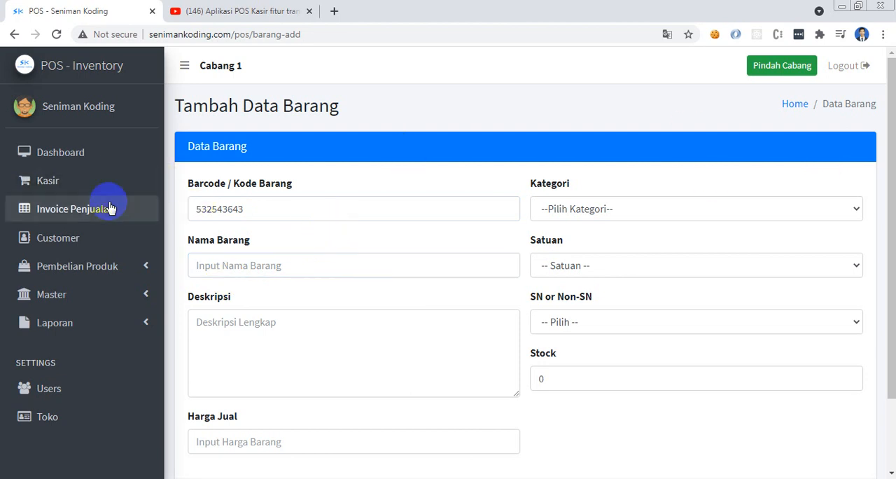
# Switch the active store branch to Pusat Surabaya Jawa Timur
pyautogui.click(793, 70)
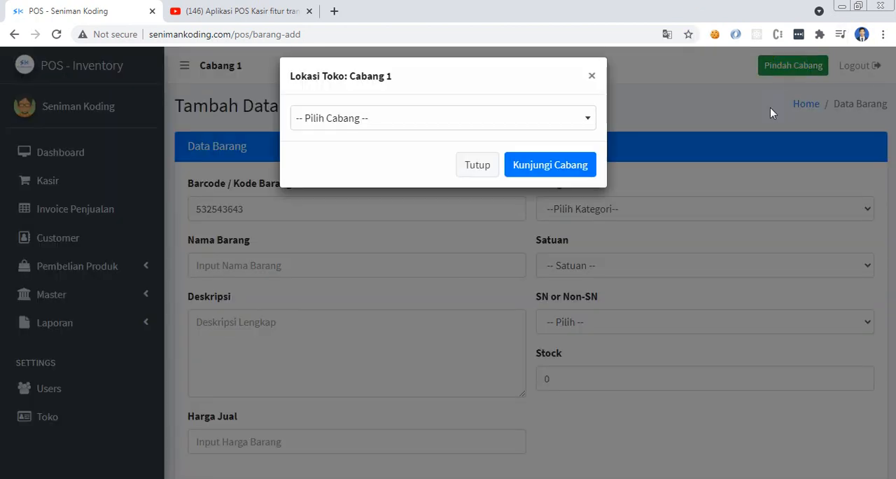
pyautogui.click(515, 126)
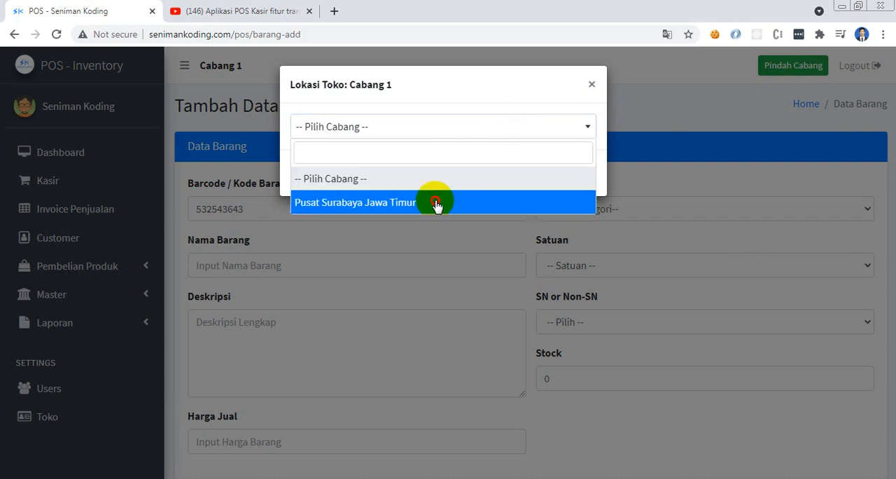
pyautogui.click(435, 200)
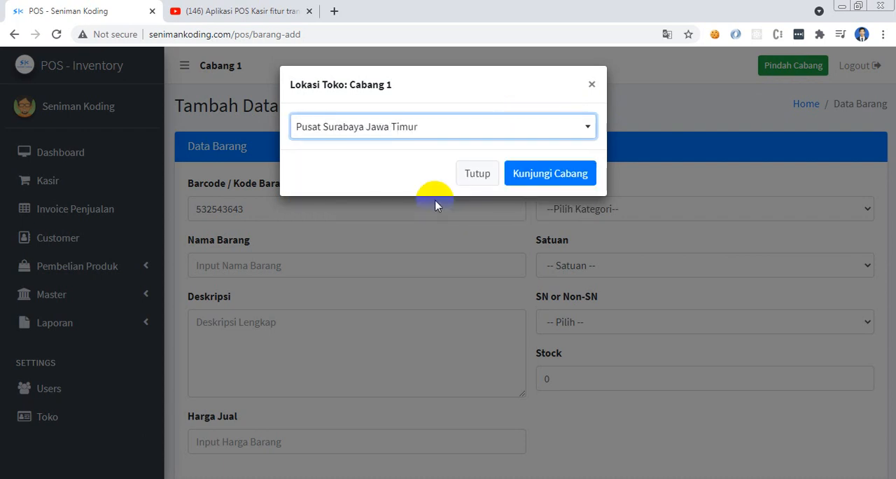
pyautogui.click(564, 174)
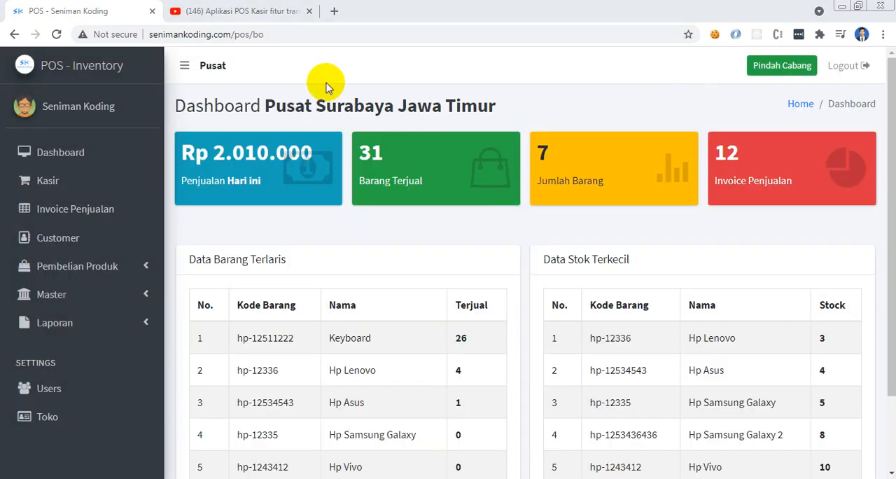
pyautogui.click(770, 65)
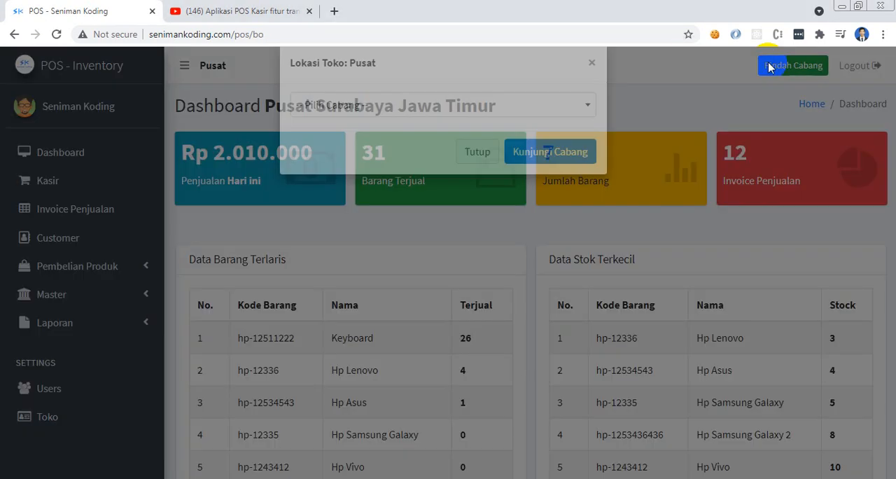
pyautogui.click(476, 173)
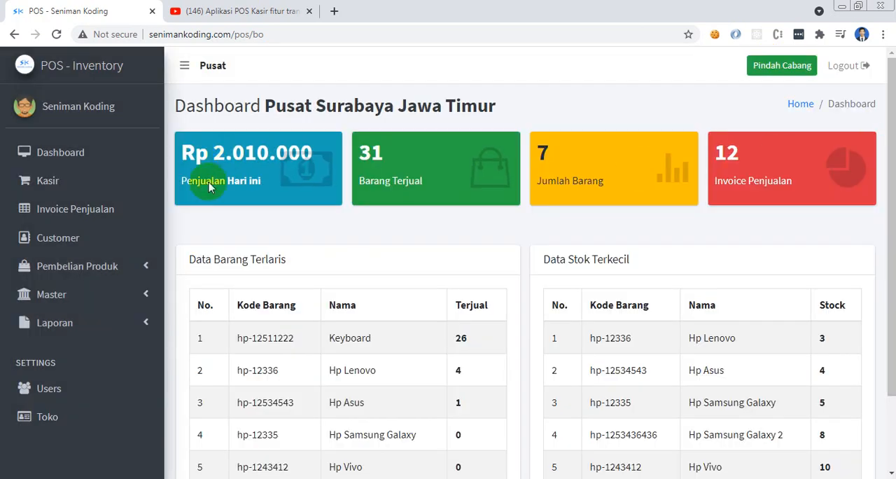
# View the Pusat branch's item data list and its cashier transaction page
pyautogui.click(84, 190)
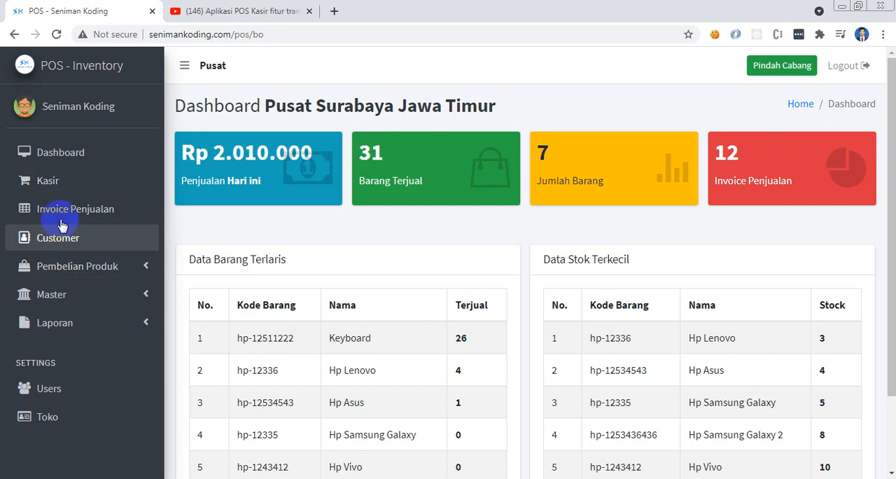
pyautogui.click(54, 295)
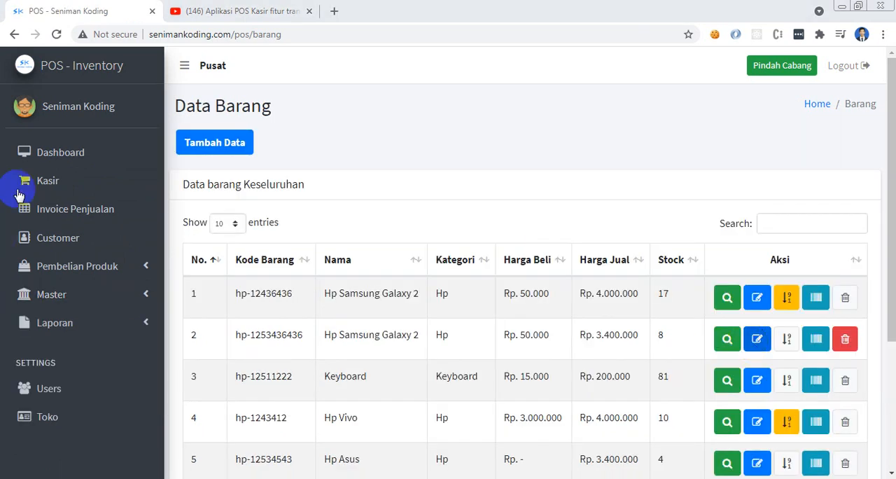
pyautogui.click(59, 185)
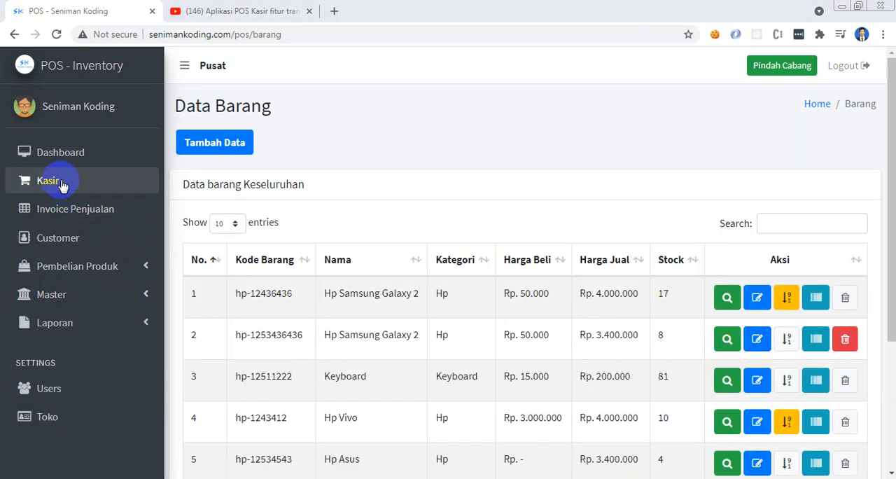
pyautogui.click(61, 184)
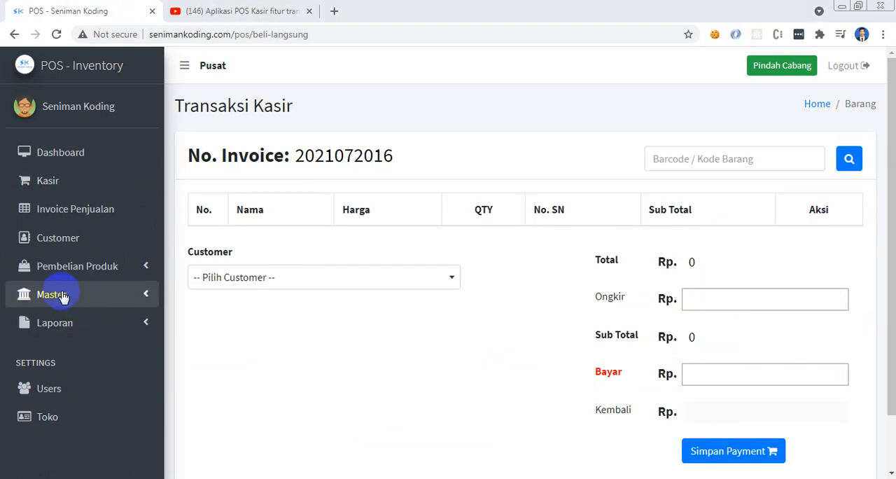
# Look through the purchase and report sections and open the cashier report
pyautogui.click(80, 268)
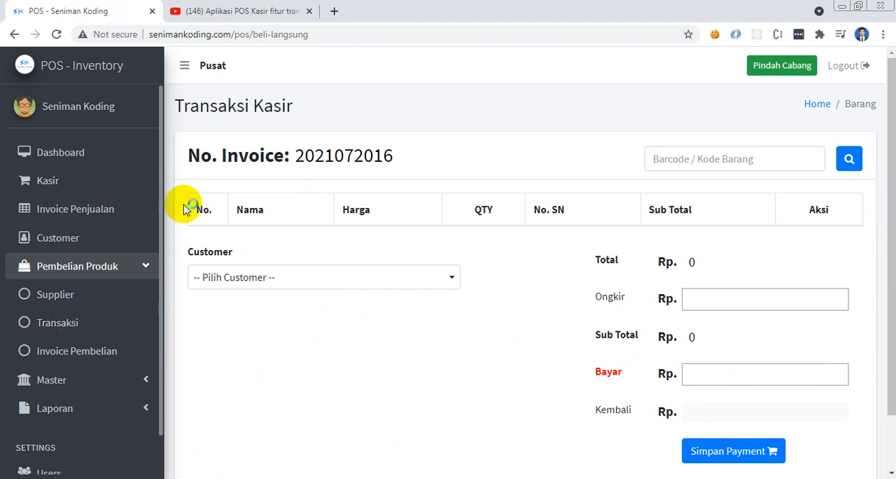
pyautogui.moveTo(162, 203); pyautogui.dragTo(164, 270)
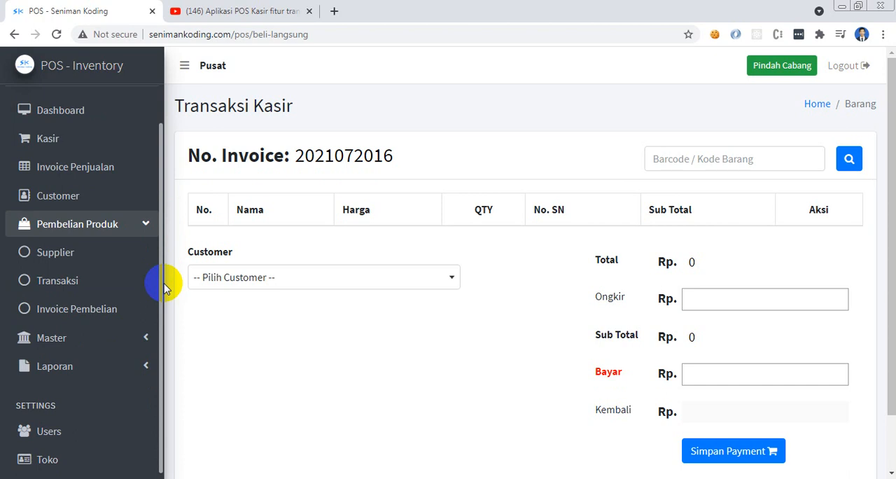
pyautogui.click(100, 368)
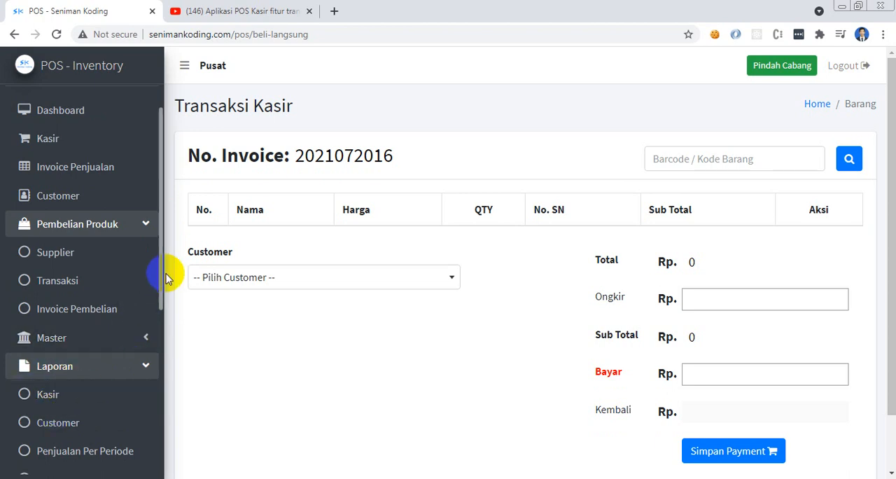
pyautogui.moveTo(161, 279); pyautogui.dragTo(160, 365)
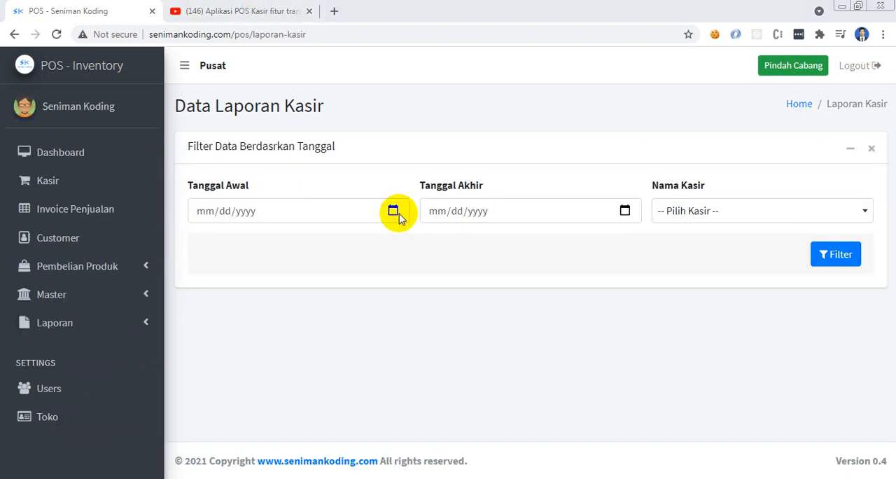
# Filter the cashier report from 07/01/2021 to 07/20/2021 for the cashier Seniman Koding
pyautogui.click(393, 211)
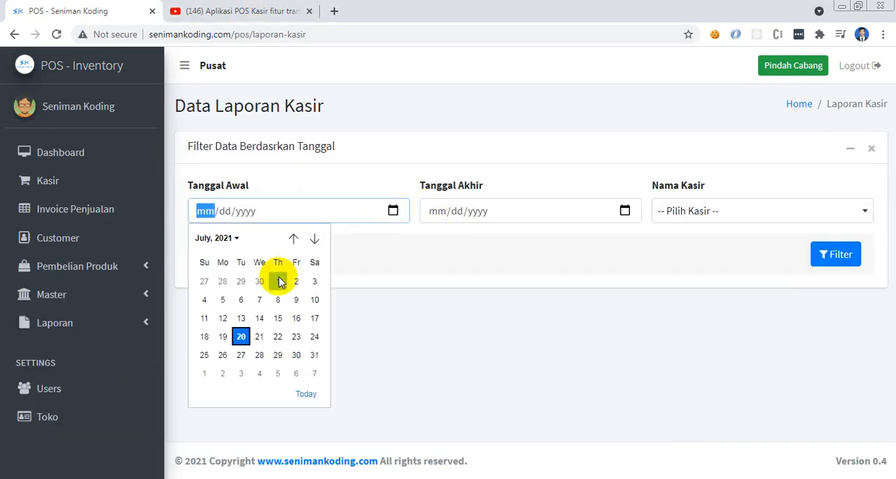
pyautogui.click(278, 280)
pyautogui.click(624, 212)
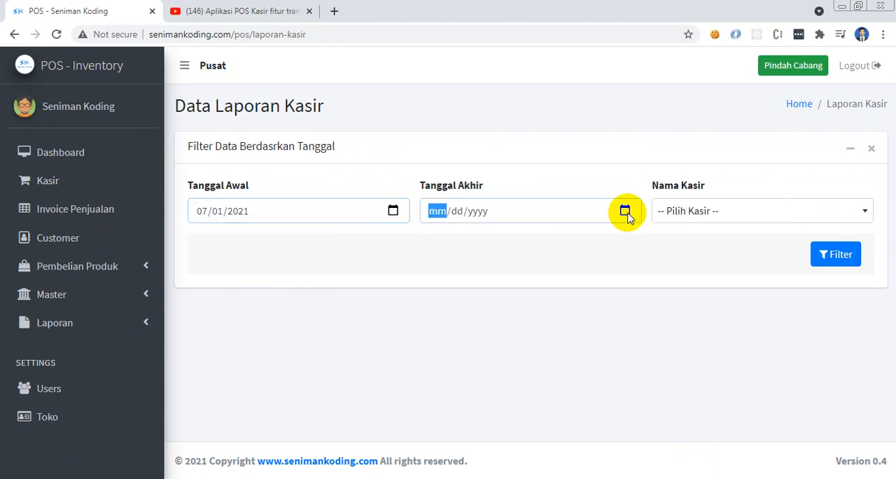
pyautogui.click(539, 394)
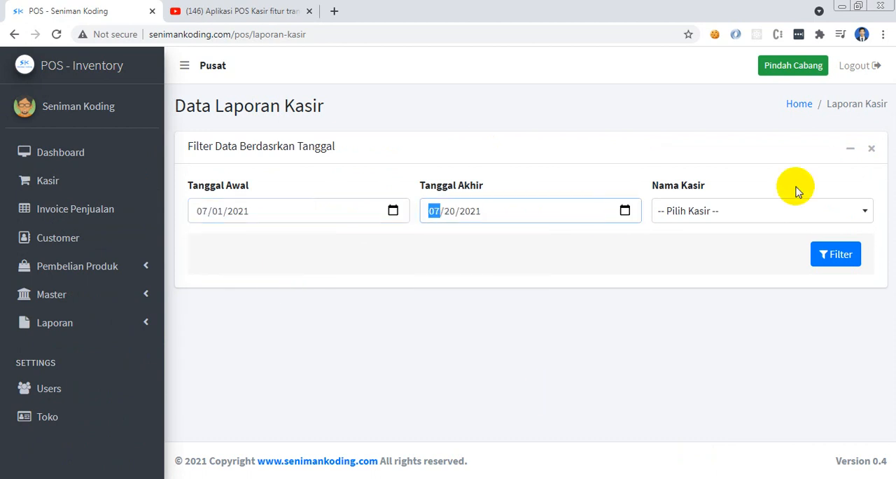
pyautogui.click(796, 209)
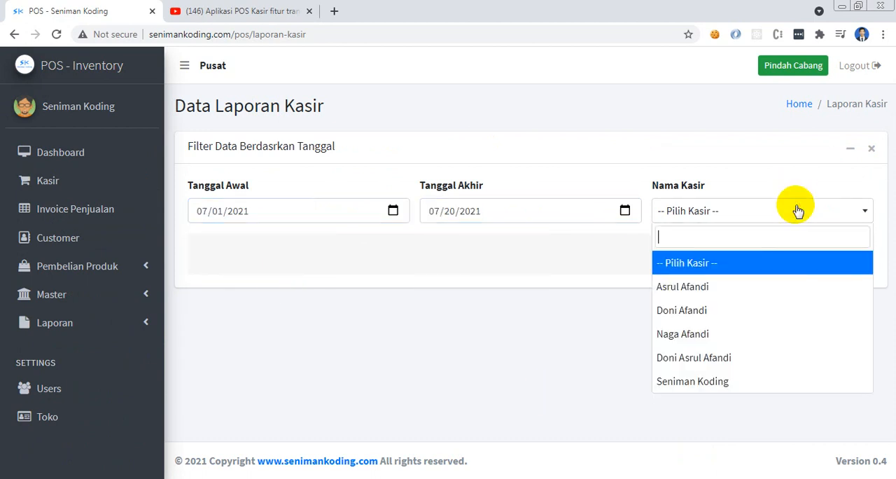
pyautogui.click(742, 380)
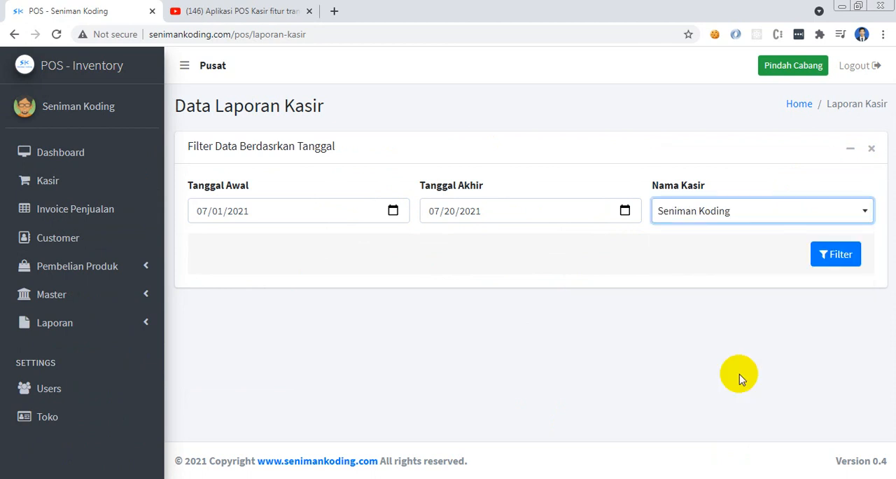
pyautogui.click(840, 261)
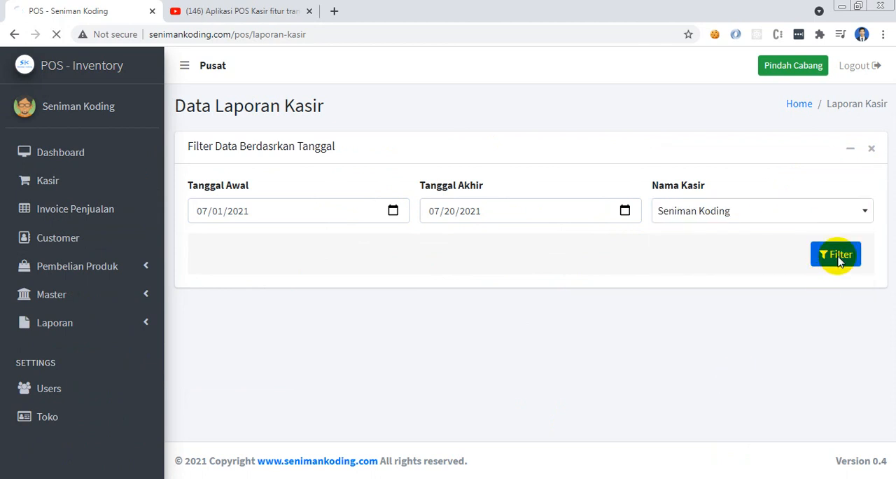
# Export the filtered cashier transaction report as an xlsx file
pyautogui.moveTo(891, 158); pyautogui.dragTo(889, 300)
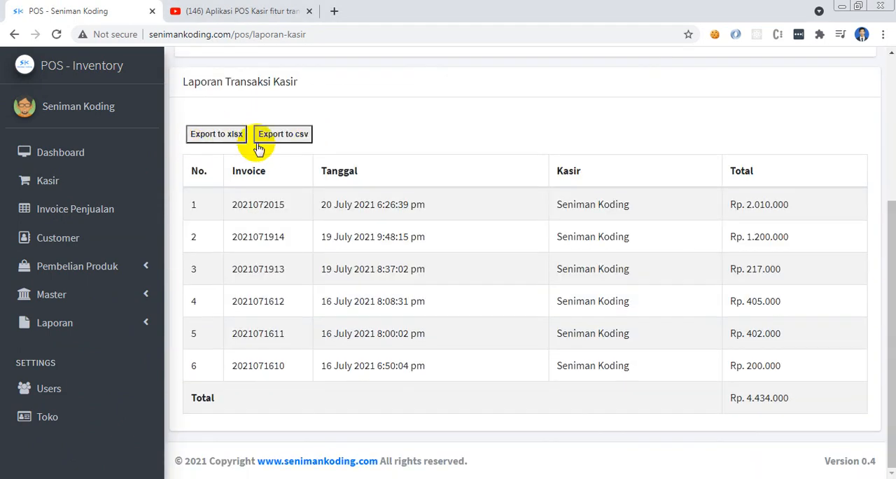
pyautogui.click(213, 135)
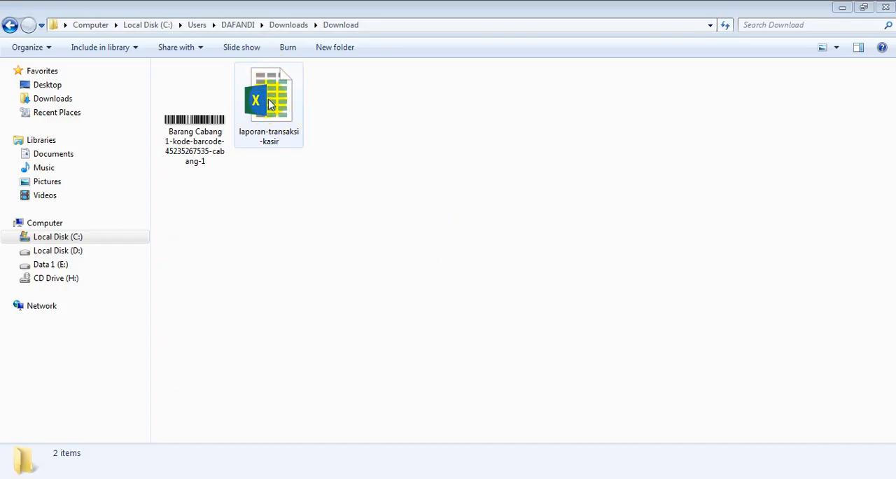
# Open the exported laporan-transaksi-kasir workbook in Excel and enable editing
pyautogui.click(279, 103)
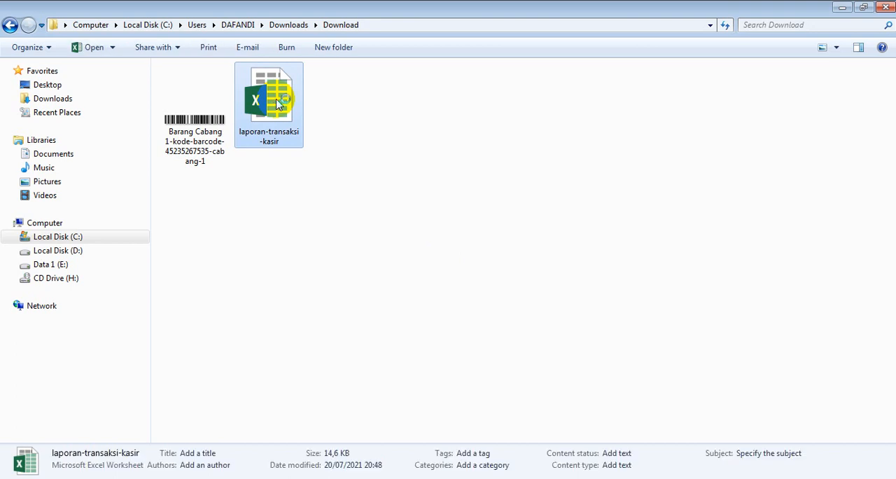
pyautogui.doubleClick(278, 104)
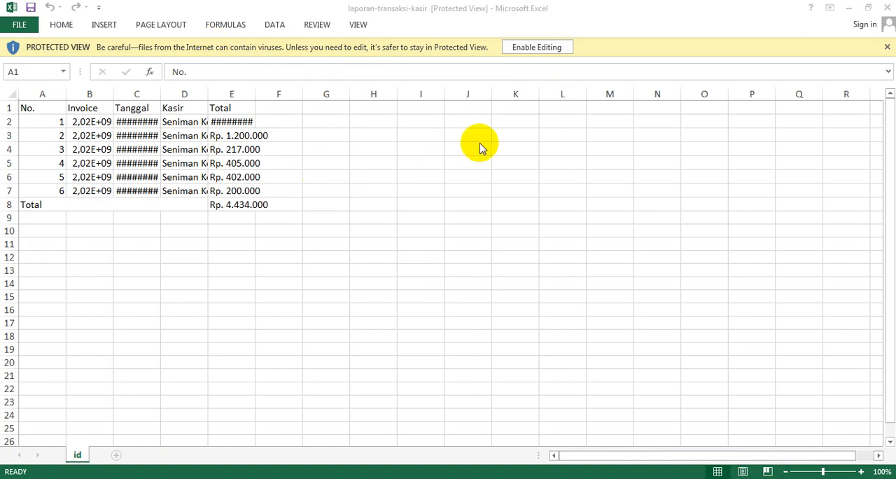
pyautogui.click(539, 49)
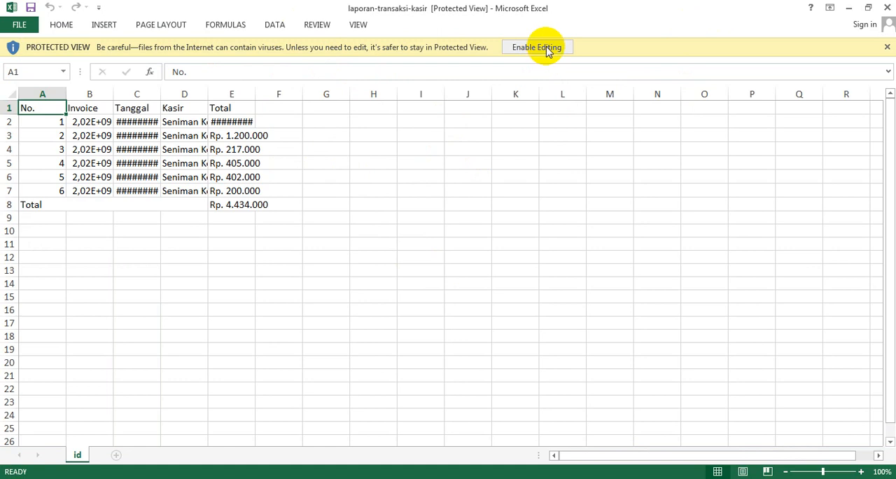
pyautogui.click(547, 49)
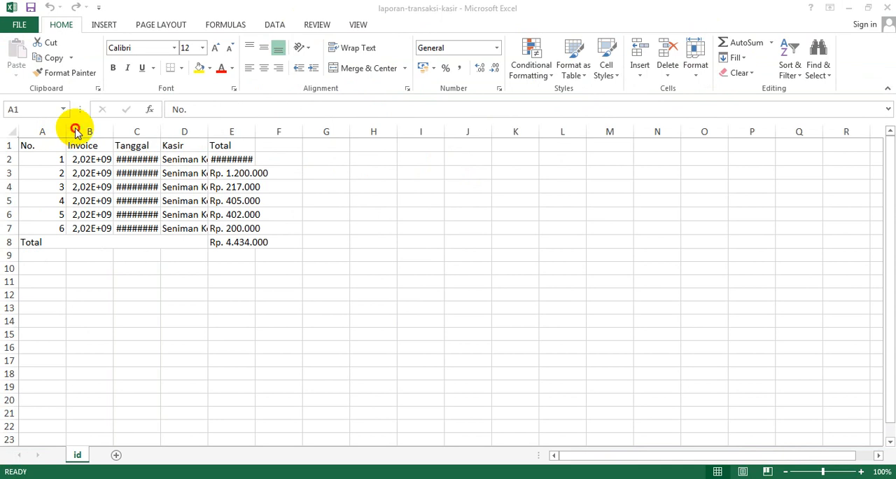
# Widen the Invoice, Tanggal, Kasir and Total columns so their contents fit
pyautogui.moveTo(115, 128); pyautogui.dragTo(232, 129)
pyautogui.moveTo(326, 132); pyautogui.dragTo(378, 132)
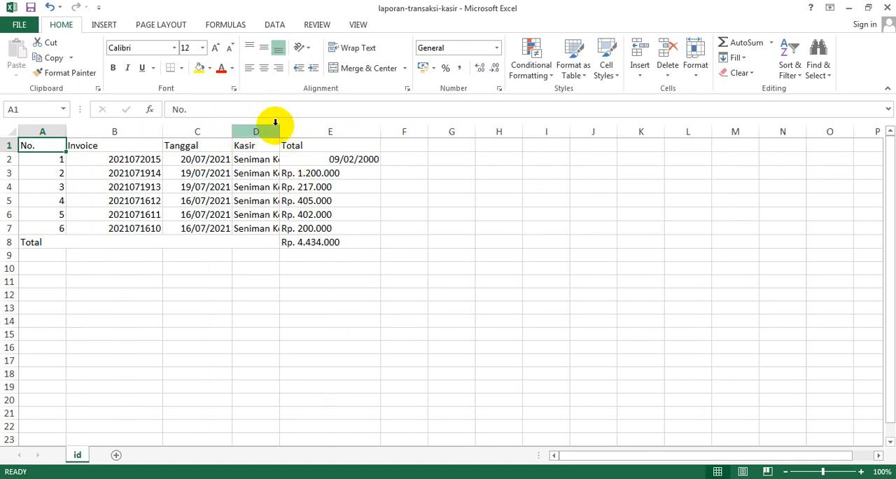
pyautogui.moveTo(280, 128); pyautogui.dragTo(344, 126)
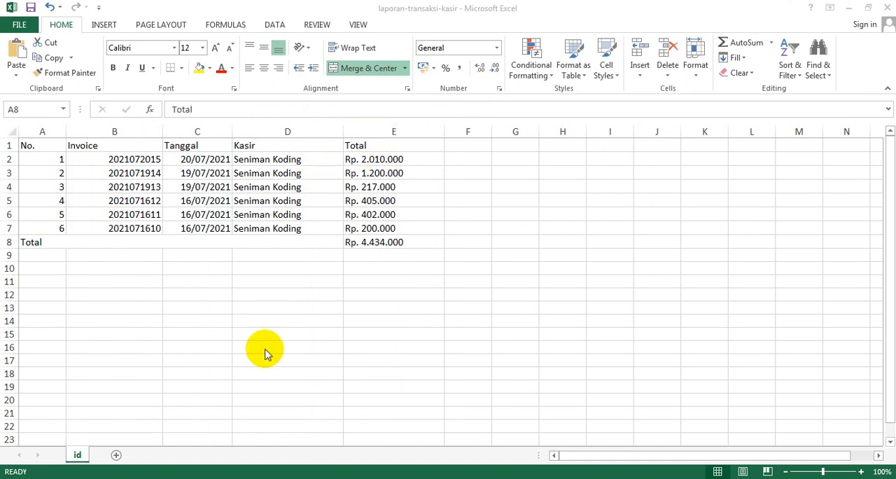
# Return to the cashier report in the browser, export it as a csv file and open that file in Excel
pyautogui.click(258, 477)
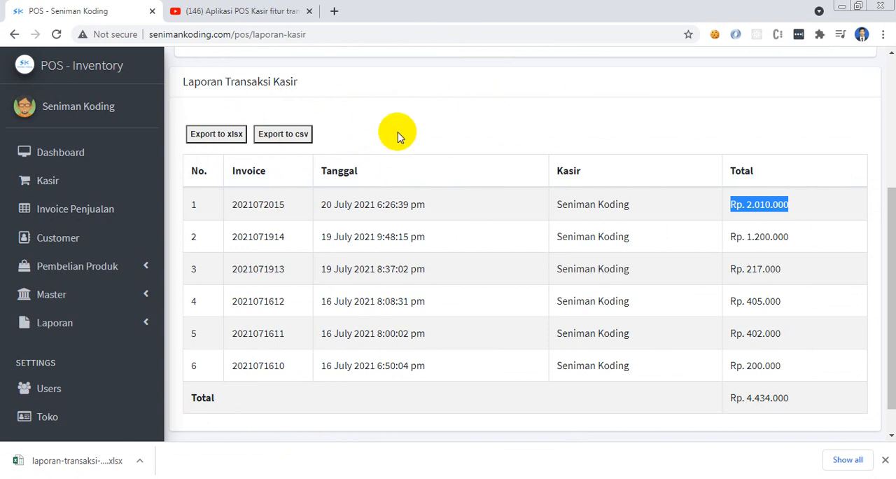
pyautogui.click(283, 135)
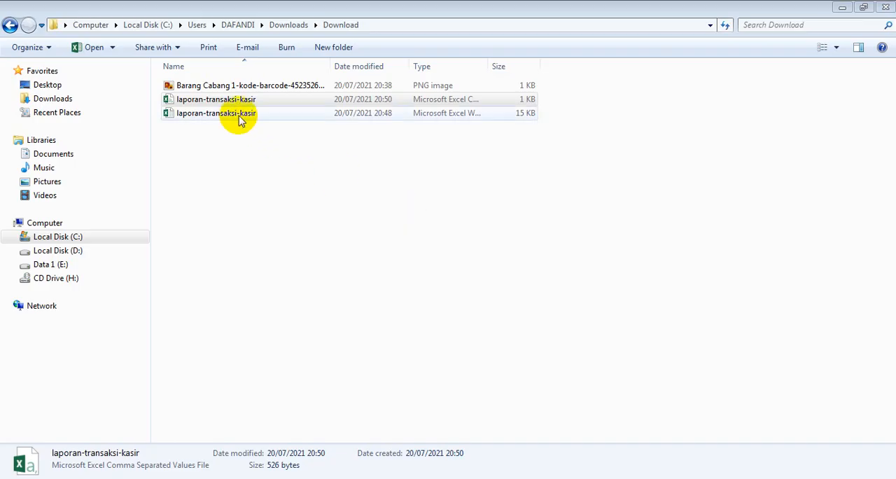
pyautogui.doubleClick(234, 100)
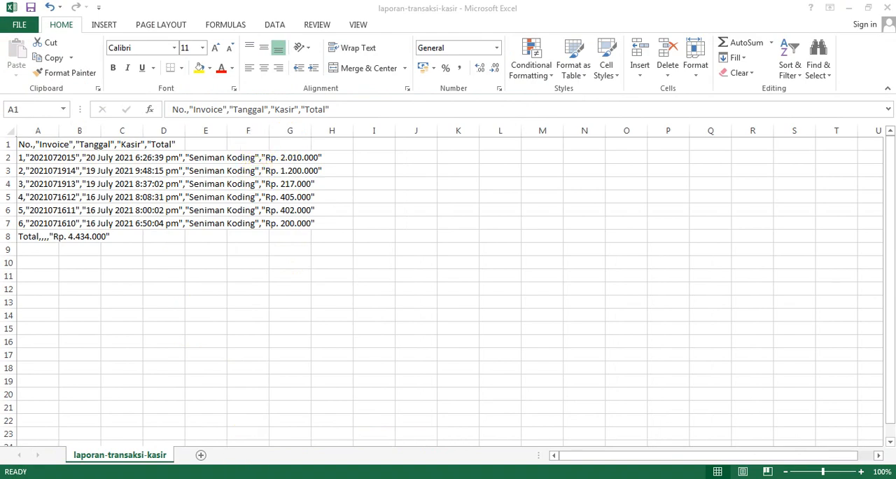
# Switch back to the POS web application and look through the list of available report types
pyautogui.click(226, 477)
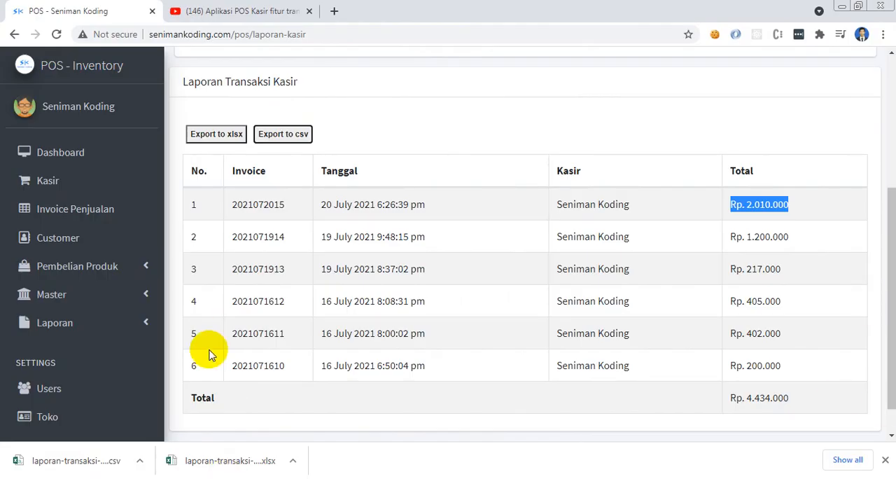
pyautogui.click(121, 325)
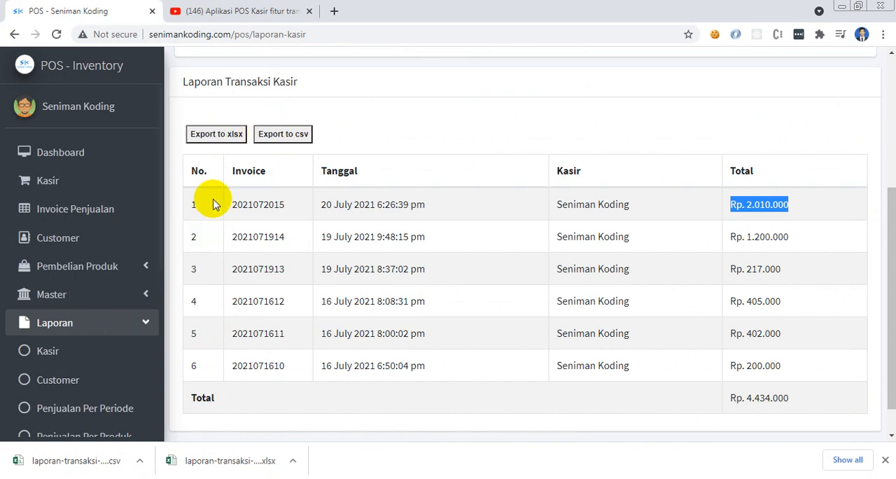
pyautogui.click(885, 459)
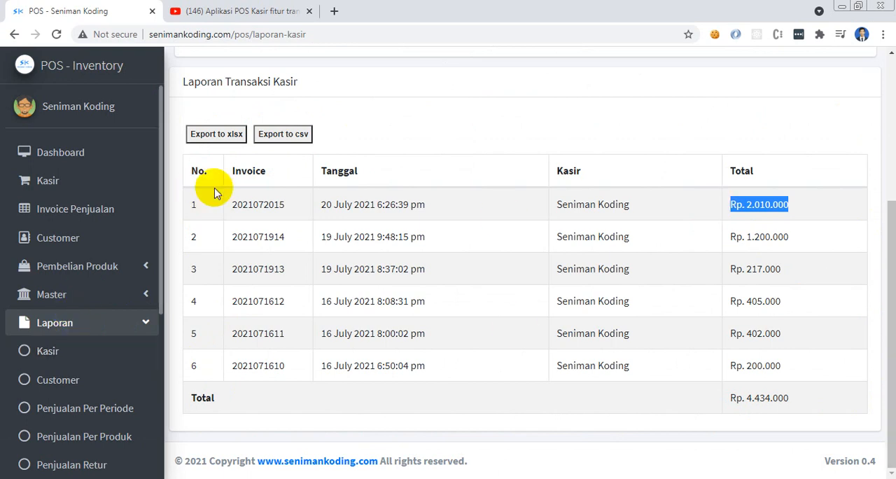
pyautogui.moveTo(161, 167); pyautogui.dragTo(159, 330)
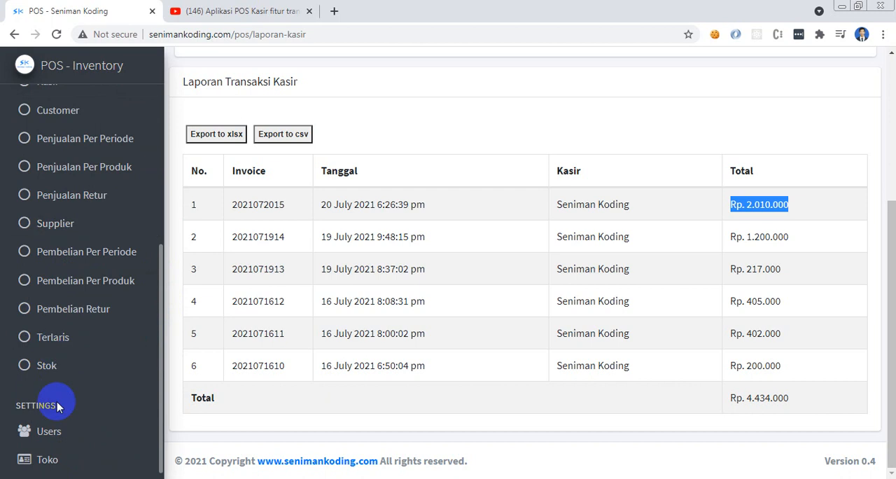
# View the user data per location page and return to the Pusat dashboard
pyautogui.click(56, 432)
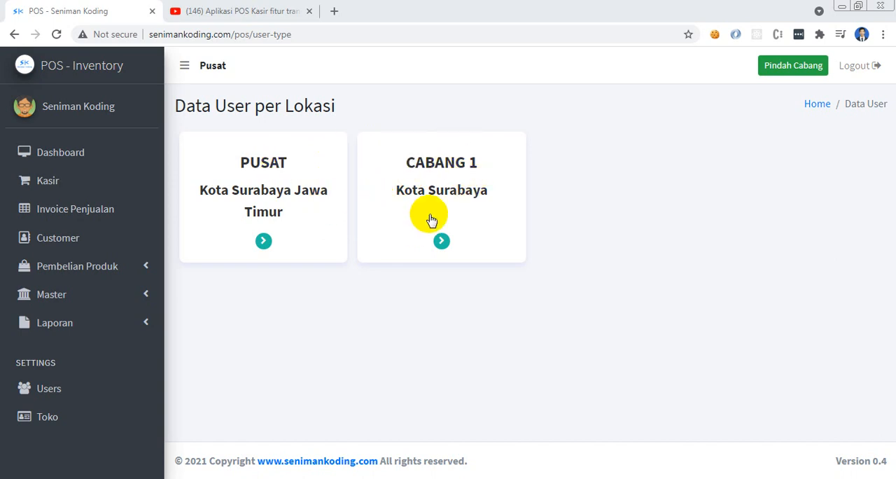
pyautogui.click(63, 418)
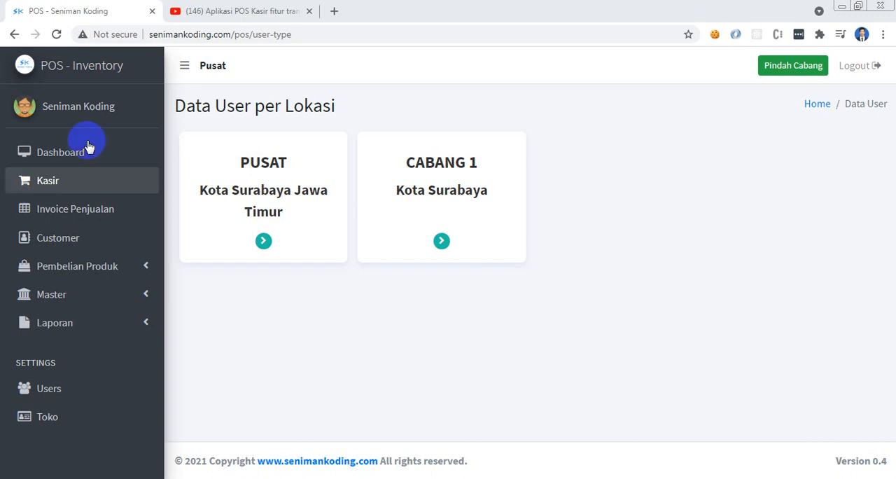
pyautogui.click(64, 67)
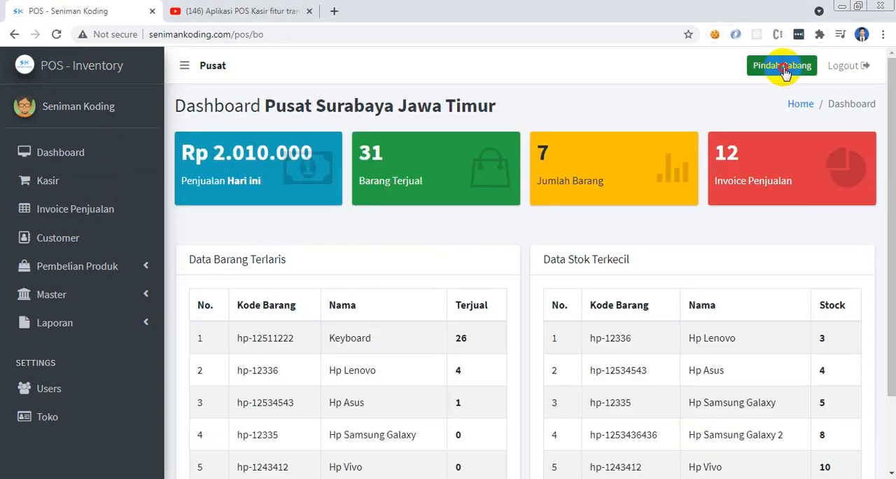
# Check the branches offered for switching and close the dialog without choosing one
pyautogui.click(784, 70)
pyautogui.click(457, 133)
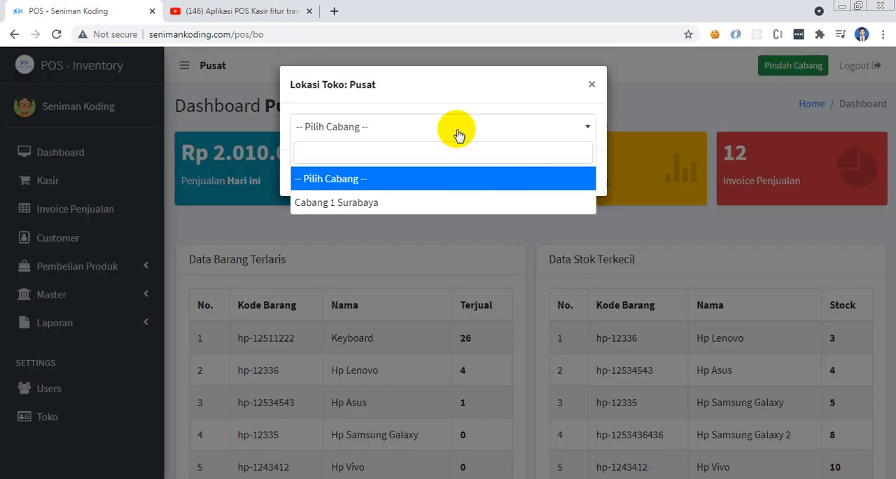
pyautogui.click(458, 133)
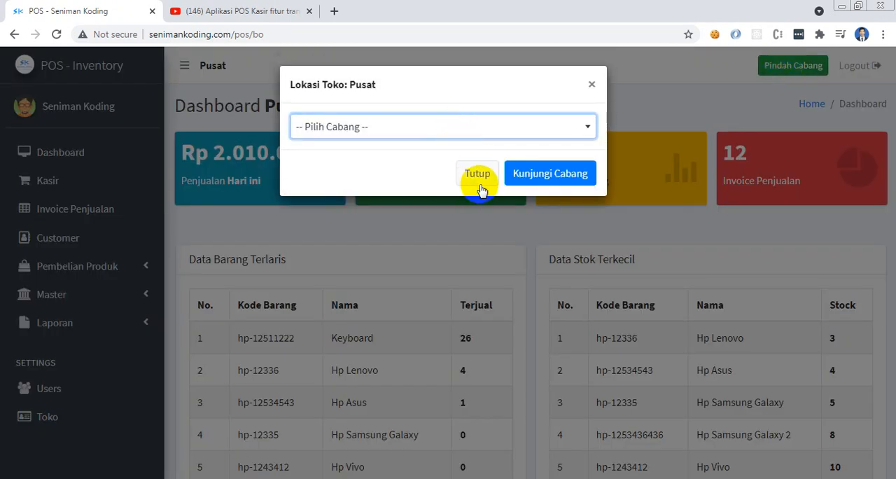
pyautogui.click(478, 174)
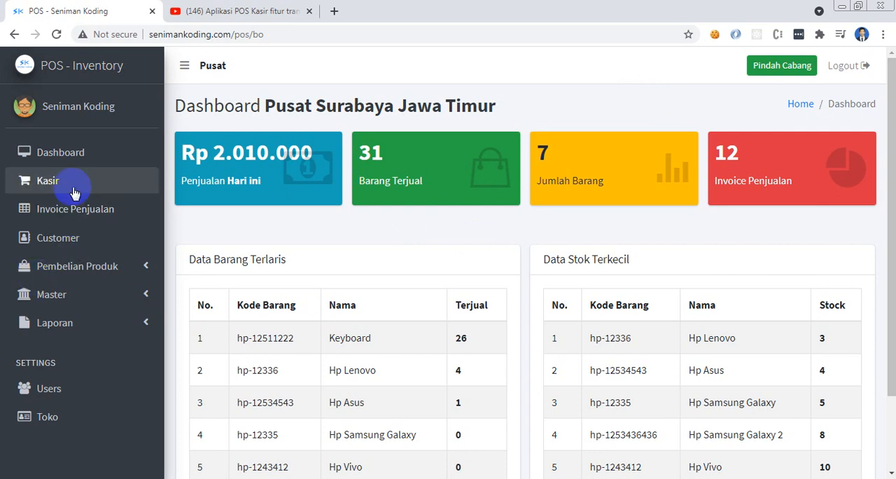
# Look through the Master section, today's sales figure on the dashboard and the report types
pyautogui.click(72, 299)
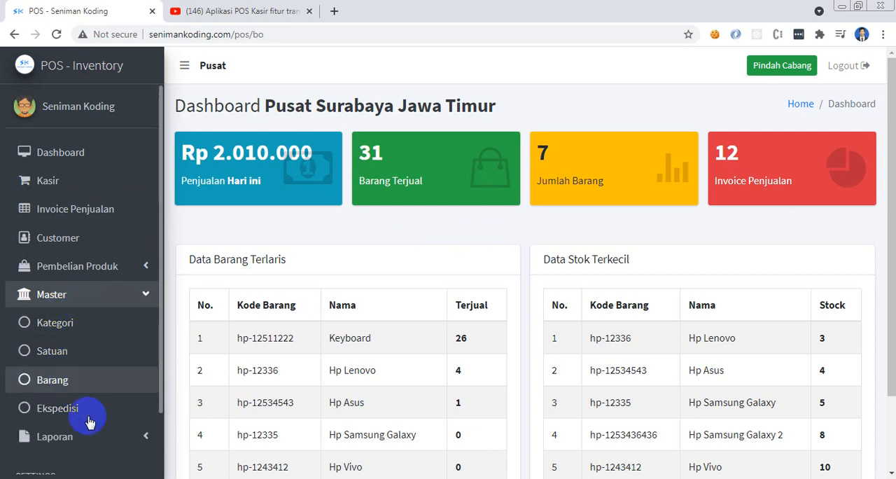
pyautogui.click(95, 299)
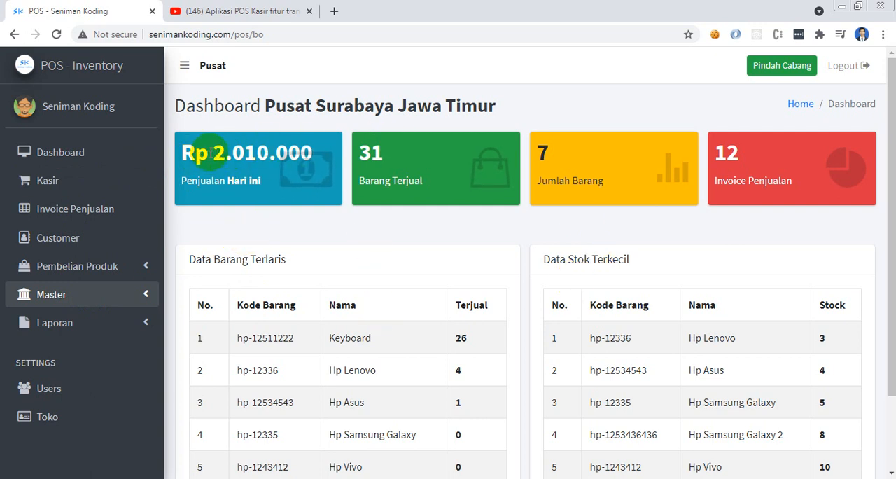
pyautogui.moveTo(212, 152); pyautogui.dragTo(335, 149)
pyautogui.click(294, 243)
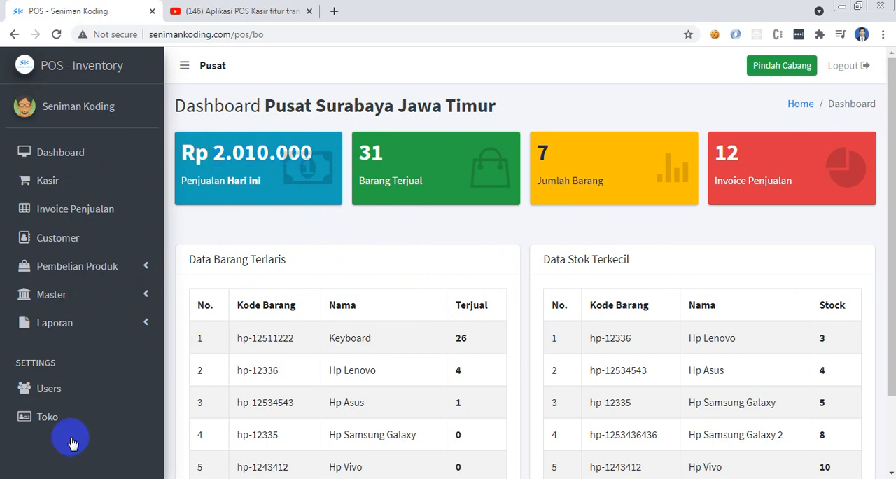
pyautogui.click(77, 334)
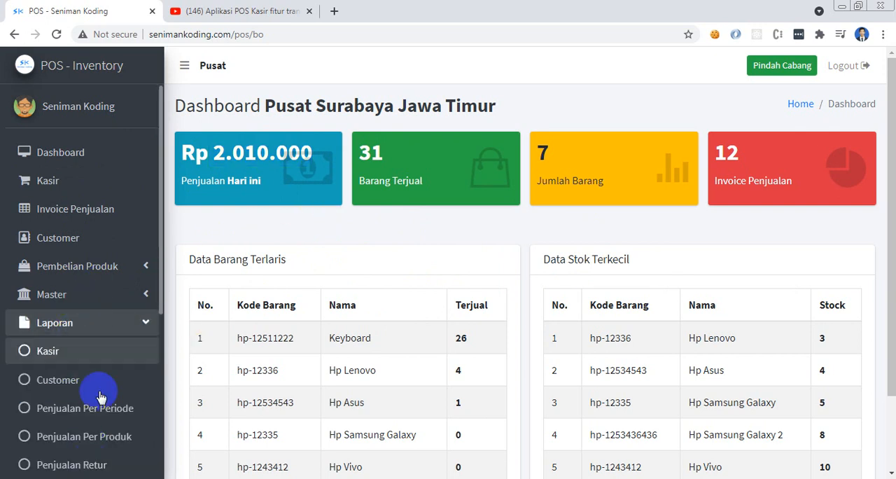
pyautogui.moveTo(161, 282); pyautogui.dragTo(161, 424)
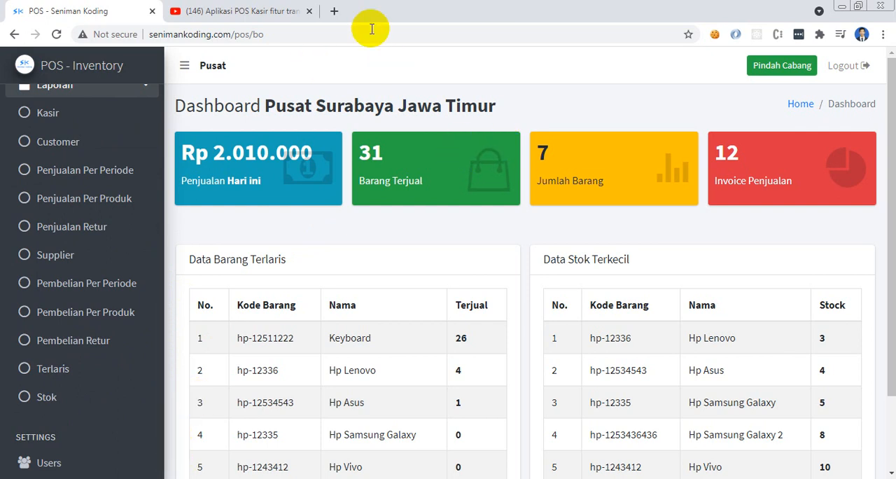
# Open senimankoding.com in a new browser tab and go to its Digital Market product site
pyautogui.click(333, 11)
pyautogui.click(310, 31)
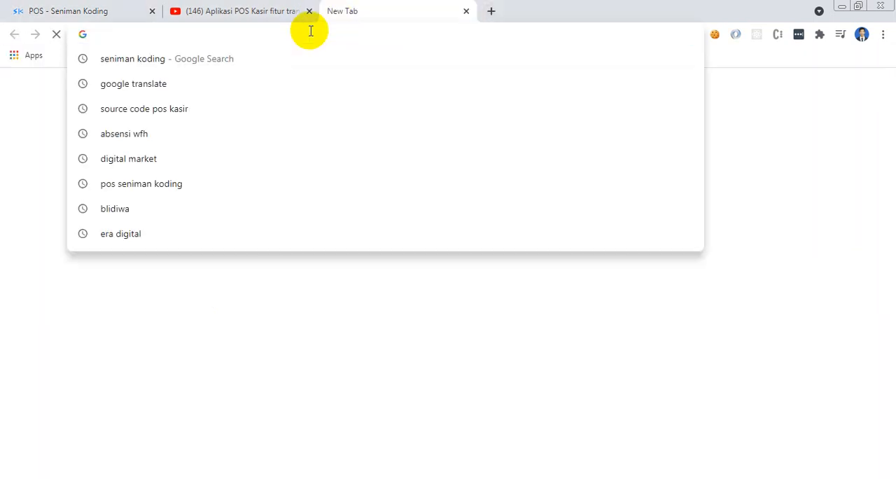
pyautogui.write('seni')
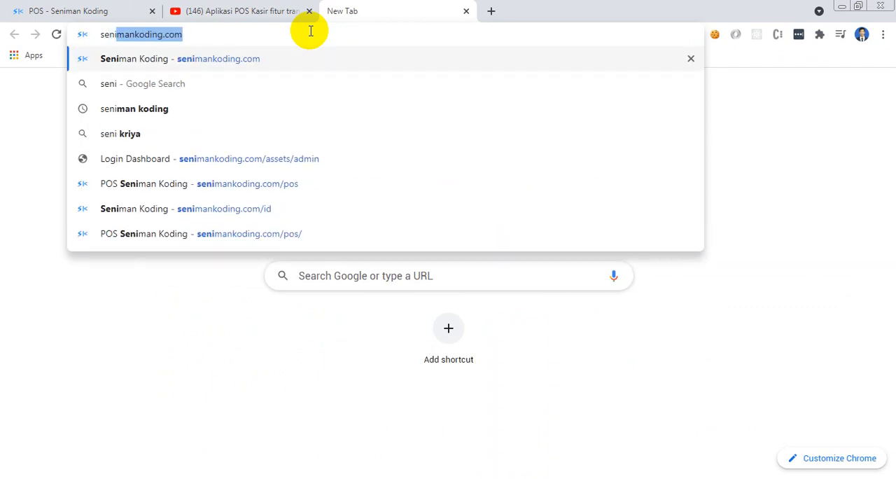
pyautogui.press('Right')
pyautogui.press('Return')
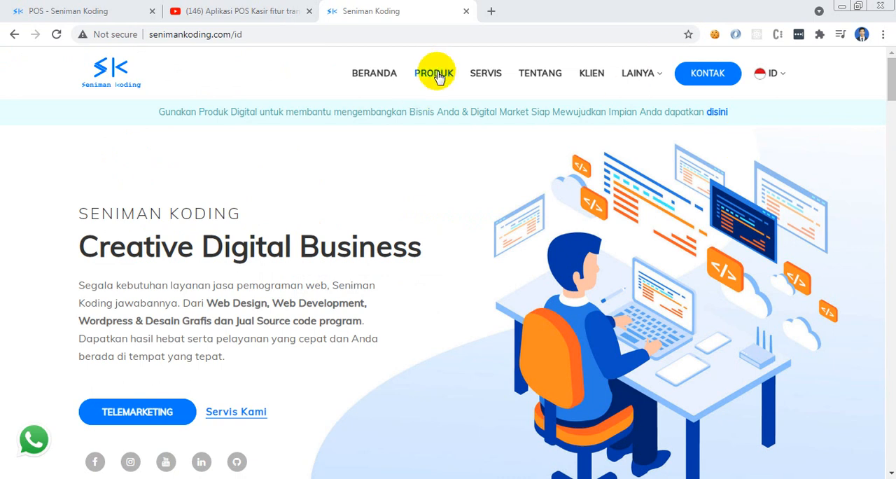
pyautogui.click(435, 74)
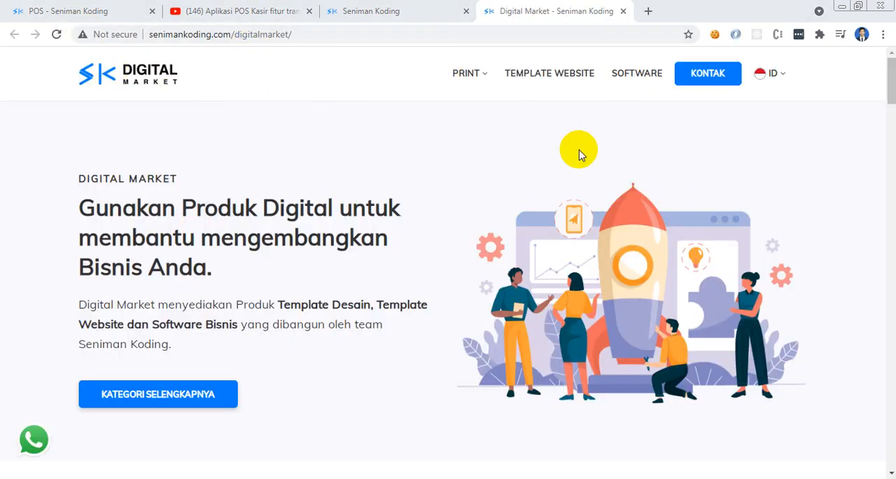
# Browse the Digital Market product categories and search the products for "pos"
pyautogui.moveTo(891, 84); pyautogui.dragTo(891, 156)
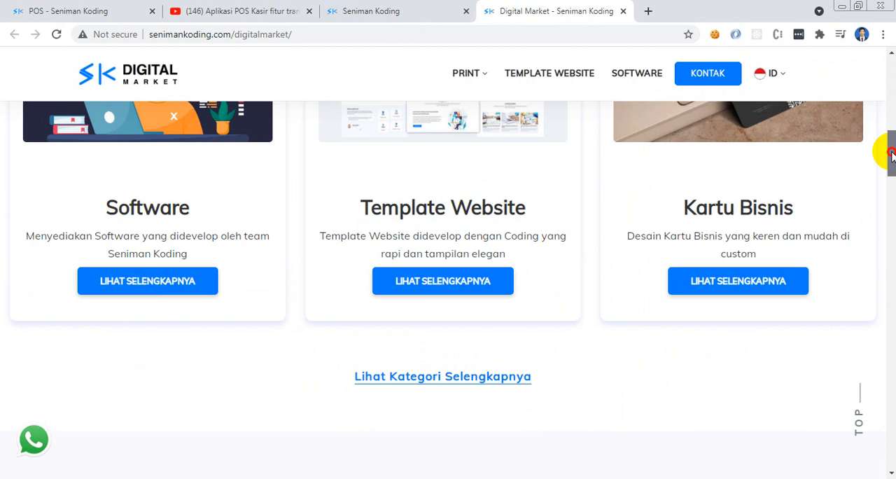
pyautogui.moveTo(891, 156); pyautogui.dragTo(890, 91)
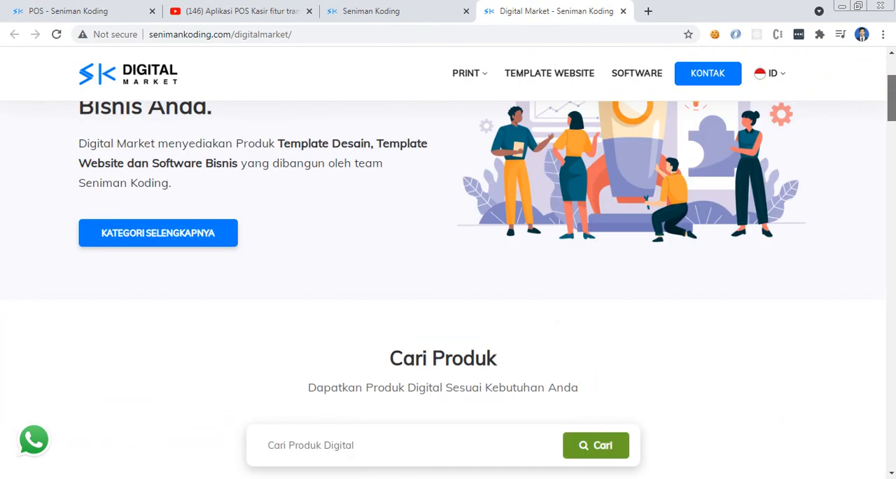
pyautogui.scroll(-3, 448, 280)
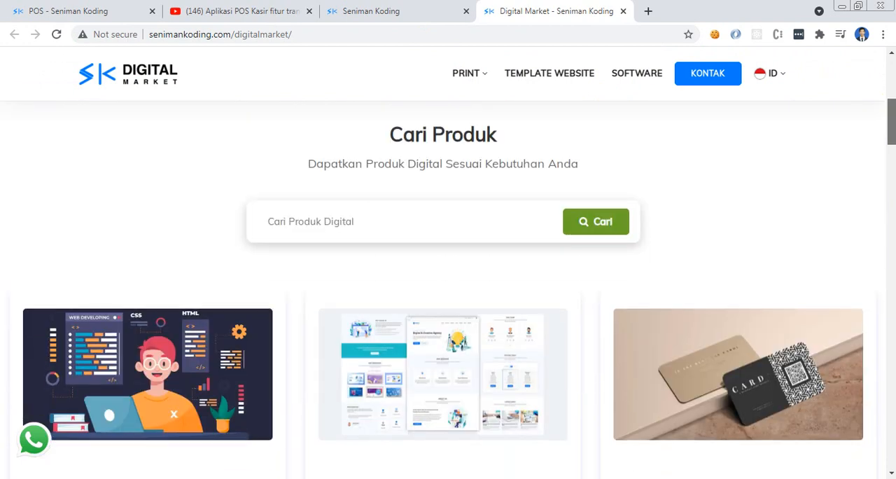
pyautogui.scroll(-2, 448, 280)
pyautogui.scroll(1, 448, 280)
pyautogui.scroll(-2, 448, 280)
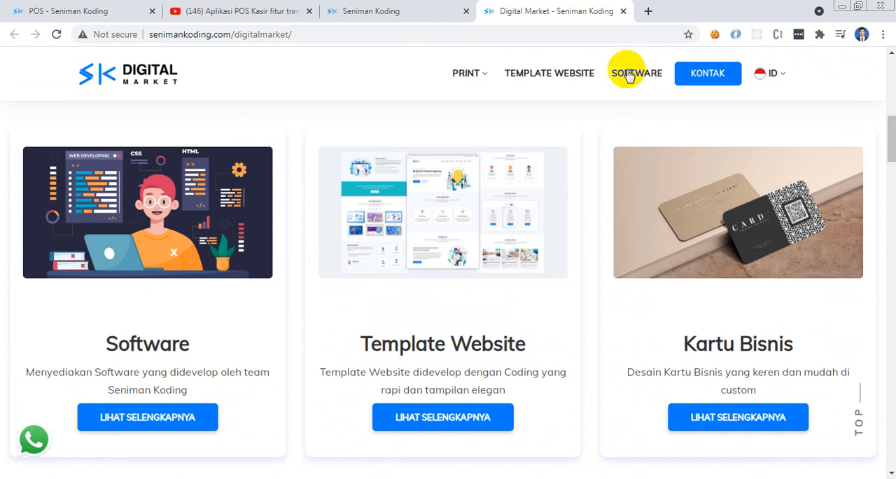
pyautogui.moveTo(890, 139); pyautogui.dragTo(891, 125)
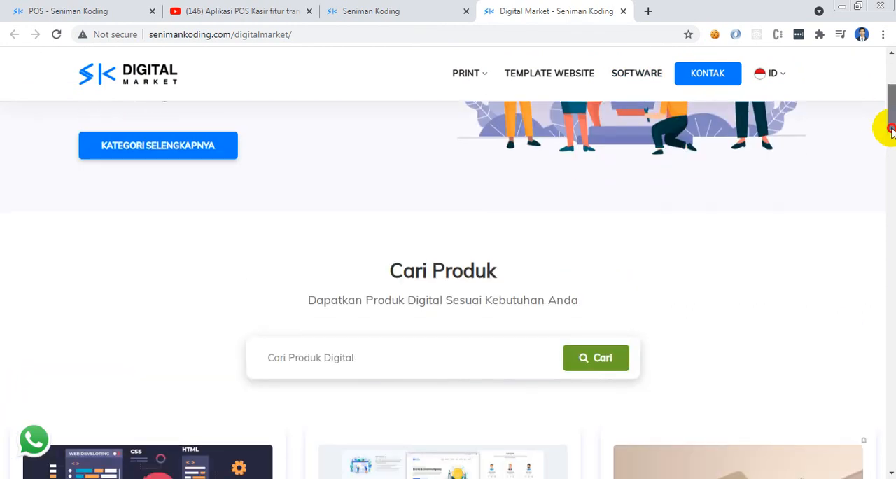
pyautogui.scroll(-2, 259, 311)
pyautogui.click(363, 232)
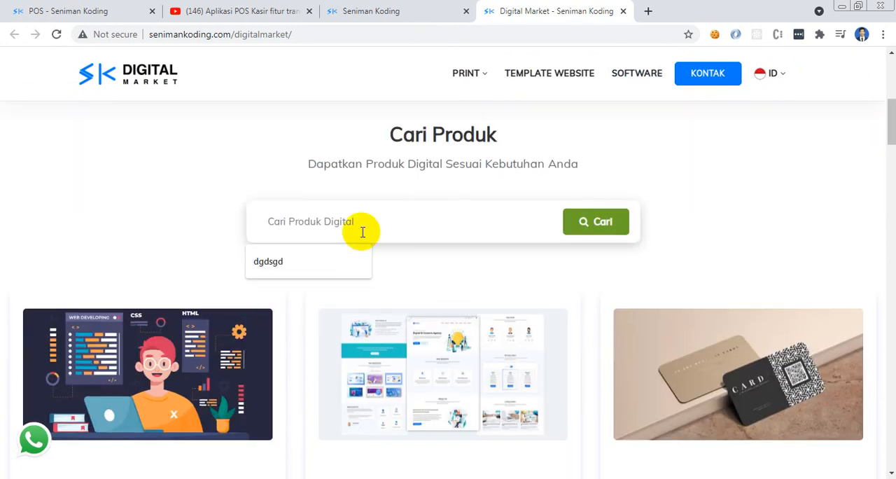
pyautogui.write('pos')
pyautogui.press('Return')
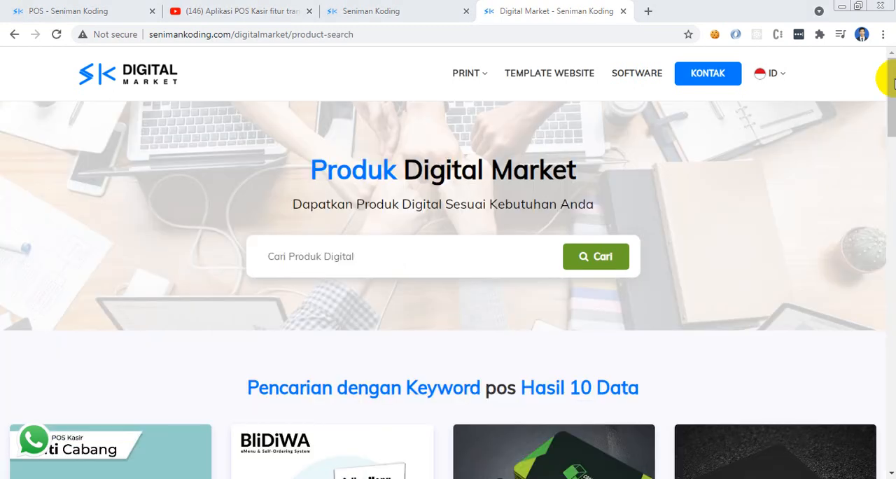
# Review the product page of the Software POS Kasir Seniman Koding Multi Cabang and return to the POS dashboard
pyautogui.scroll(-4, 883, 131)
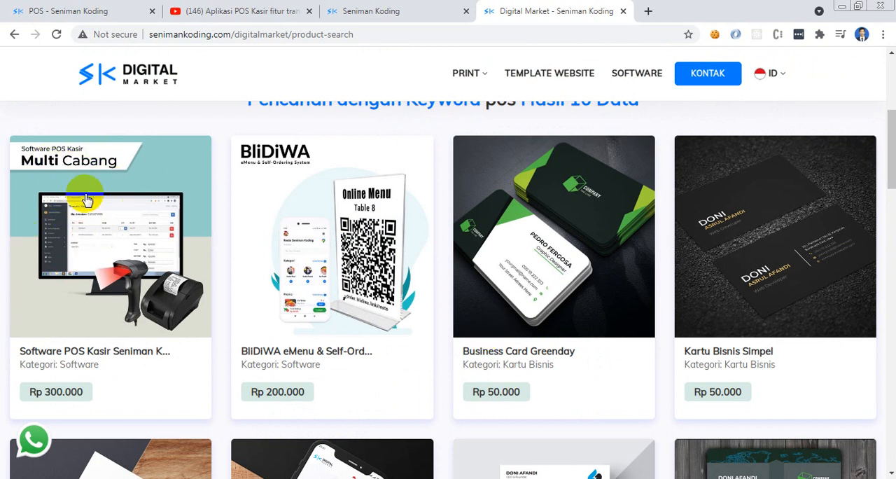
pyautogui.click(112, 248)
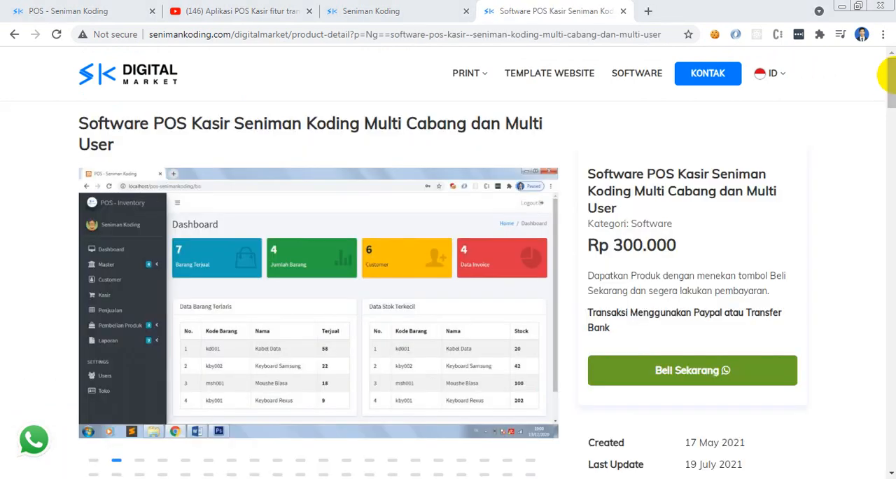
pyautogui.moveTo(891, 78); pyautogui.dragTo(893, 204)
pyautogui.moveTo(890, 219); pyautogui.dragTo(891, 74)
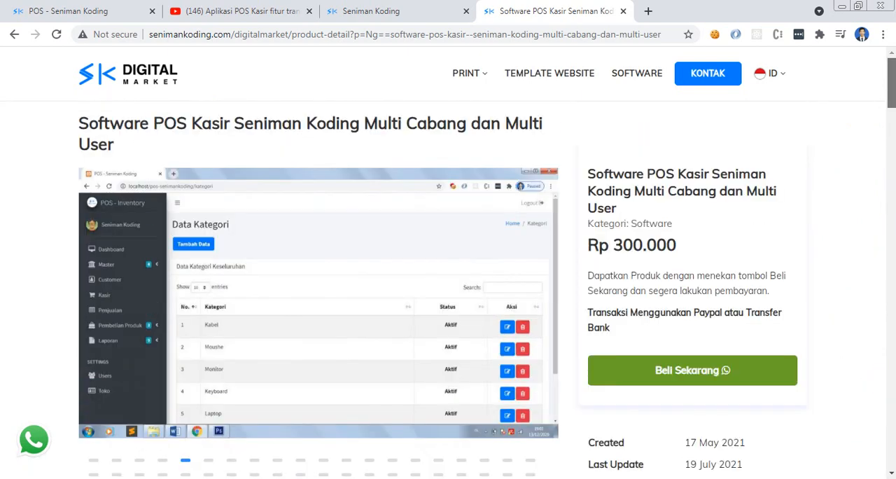
pyautogui.click(44, 10)
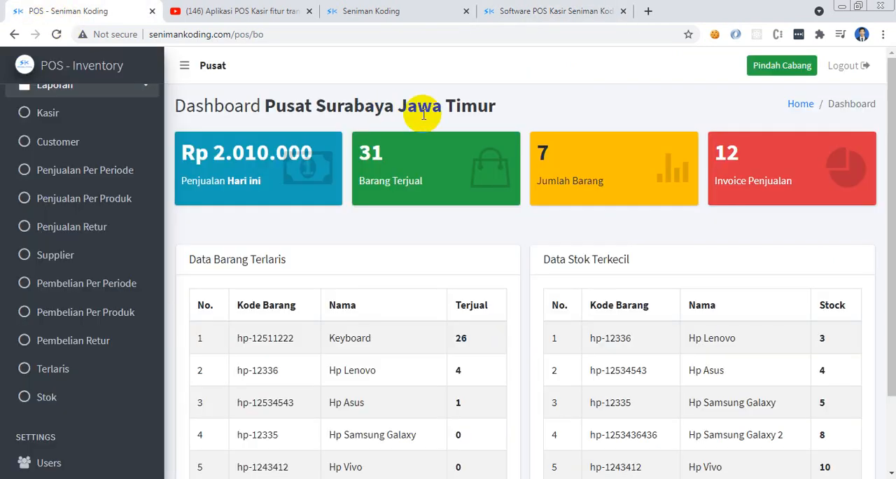